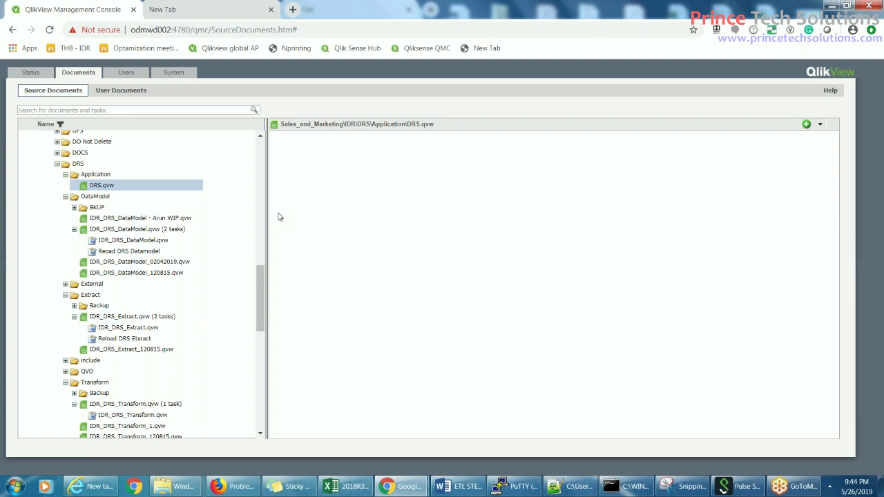
- Add a new task for DRS.qvw and show its General settings
{"action": "left_click", "coordinate": [806, 125]}
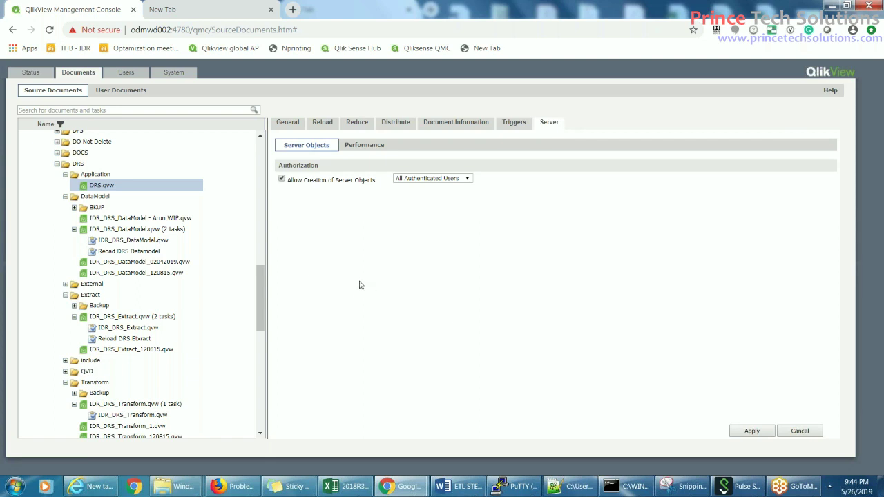
{"action": "left_click", "coordinate": [285, 124]}
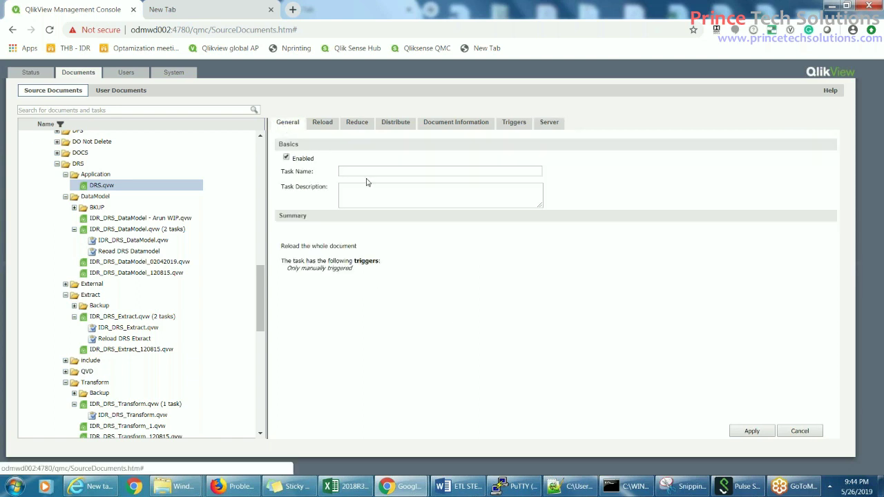
- Name the task 'Reload DRS Application' and apply it
{"action": "left_click", "coordinate": [403, 172]}
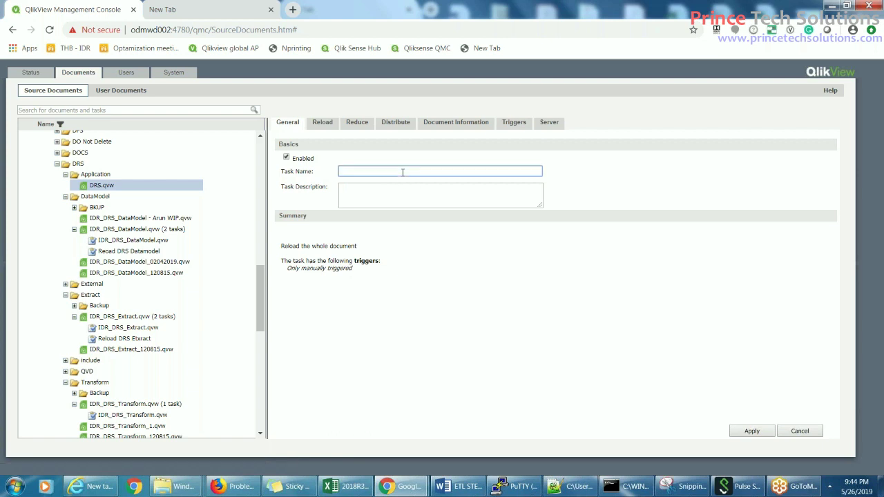
{"action": "type", "text": "Reload DRS Applicioation"}
{"action": "left_click", "coordinate": [751, 432]}
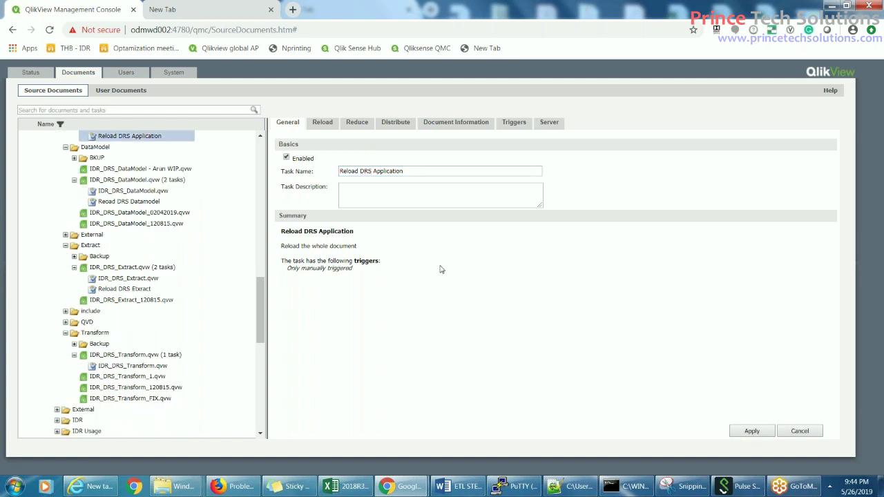
- Bring the saved task into view under DRS.qvw and show its Reload settings
{"action": "left_click", "coordinate": [260, 138]}
{"action": "left_click", "coordinate": [261, 137]}
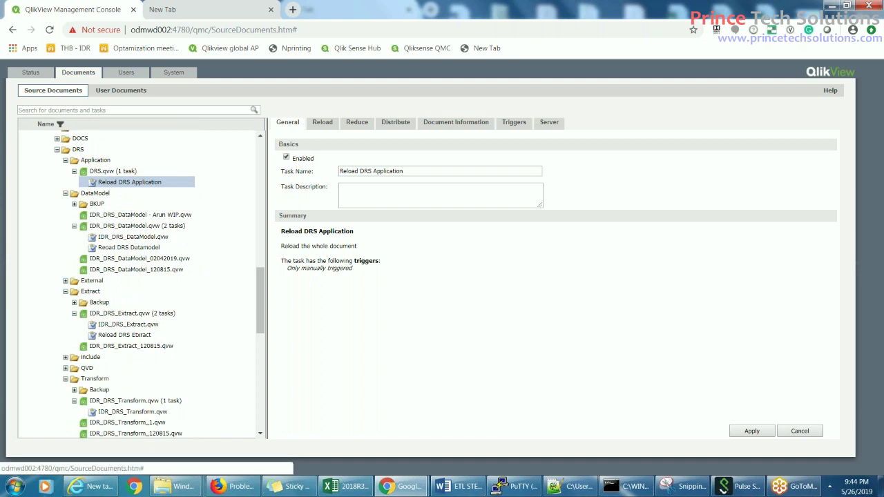
{"action": "left_click", "coordinate": [322, 122]}
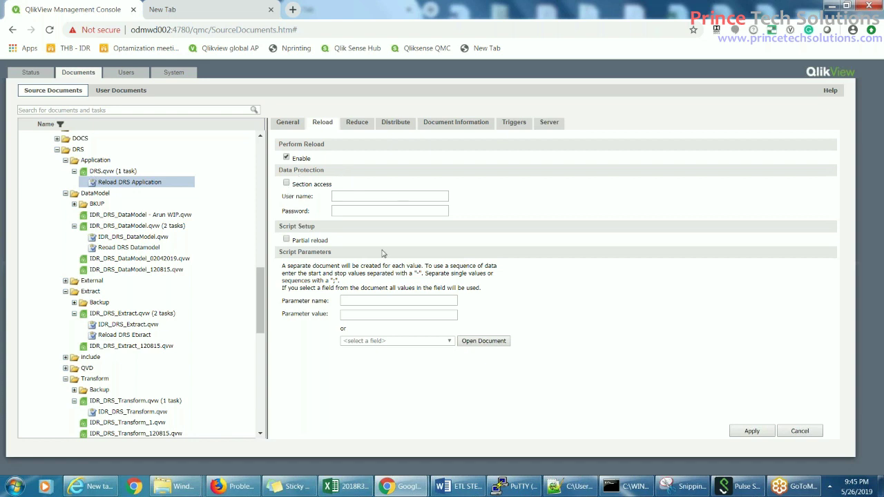
- Look over the task's Reduce settings, then show its Distribute settings
{"action": "left_click", "coordinate": [348, 123]}
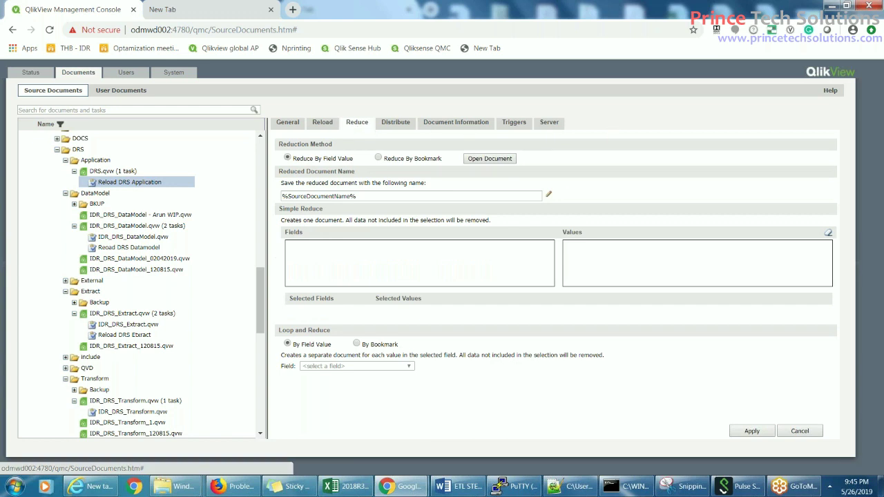
{"action": "left_click", "coordinate": [402, 125]}
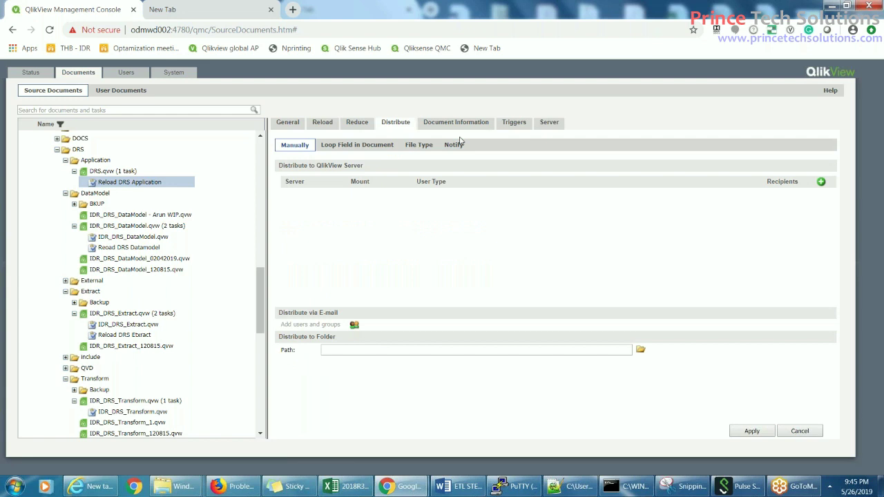
- Choose IDR_Test as the task's category under Document Information
{"action": "left_click", "coordinate": [435, 125]}
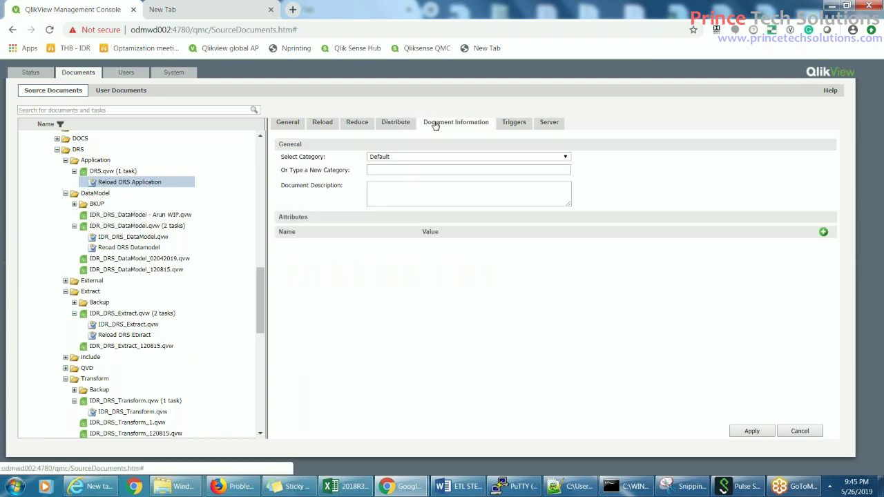
{"action": "left_click", "coordinate": [564, 157]}
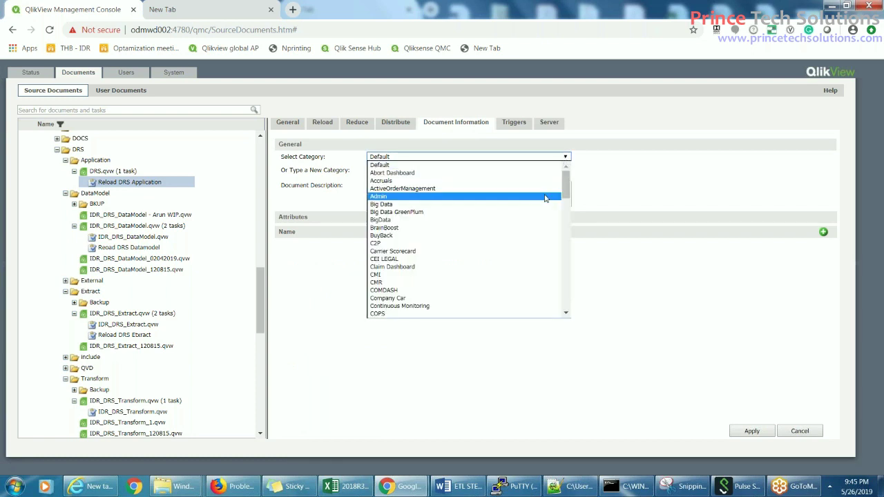
{"action": "scroll", "coordinate": [545, 198], "scroll_direction": "down", "scroll_amount": 5}
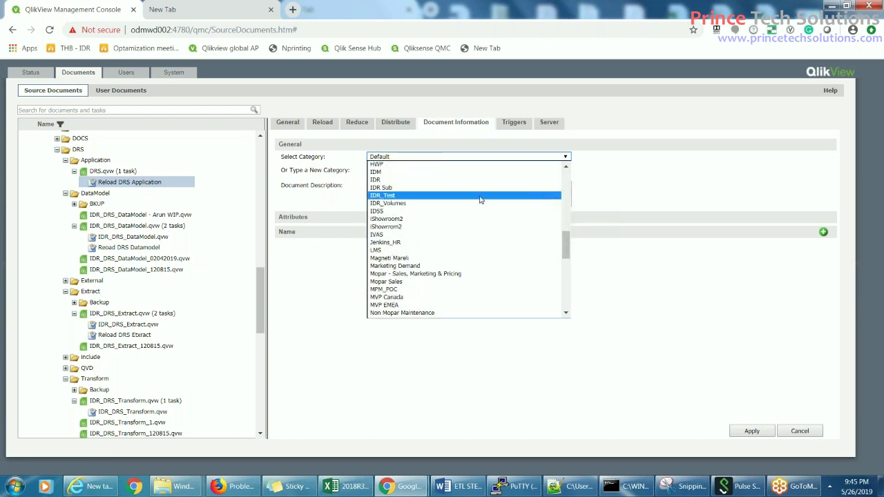
{"action": "left_click", "coordinate": [395, 197]}
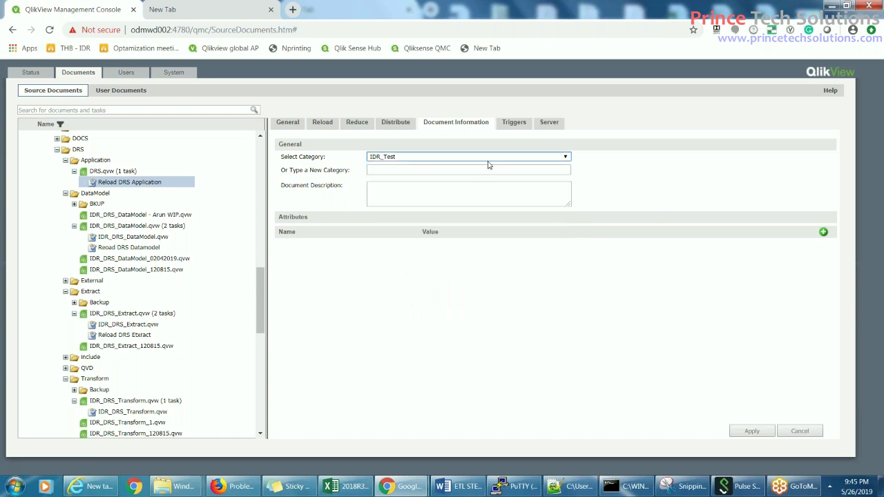
{"action": "left_click", "coordinate": [391, 168]}
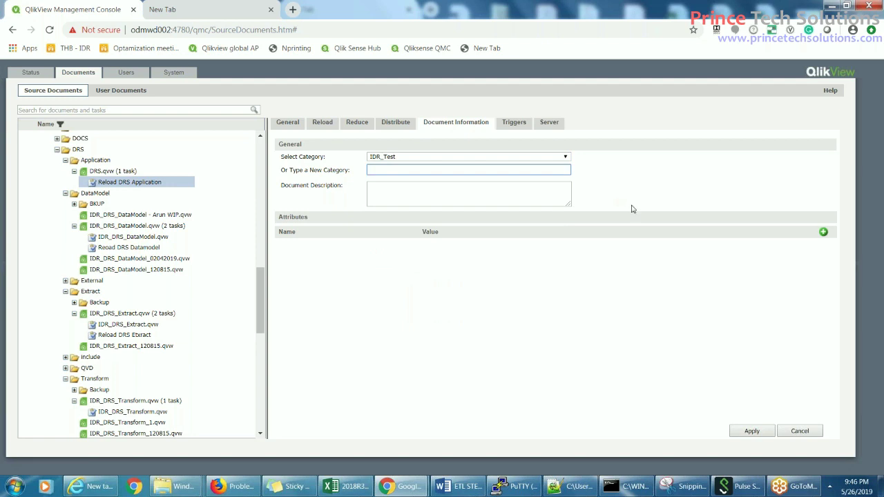
- Add a trigger that starts the task on an event from another task
{"action": "left_click", "coordinate": [520, 127]}
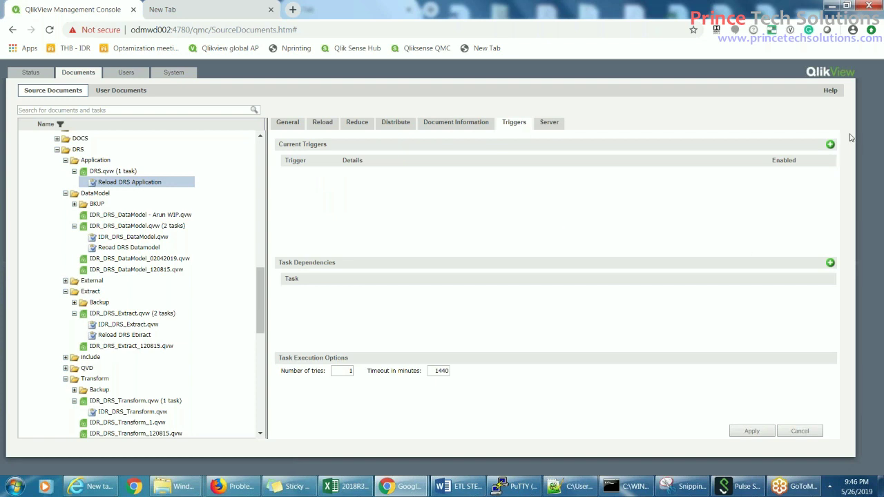
{"action": "left_click", "coordinate": [830, 145]}
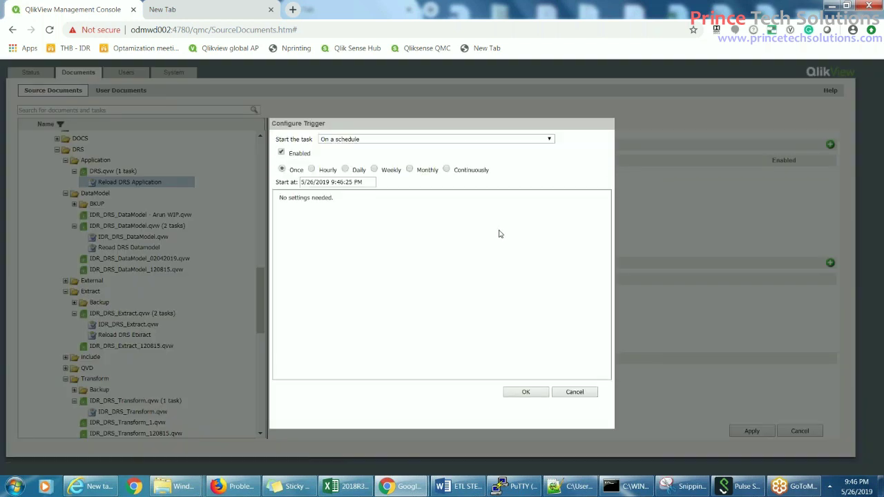
{"action": "left_click", "coordinate": [476, 141]}
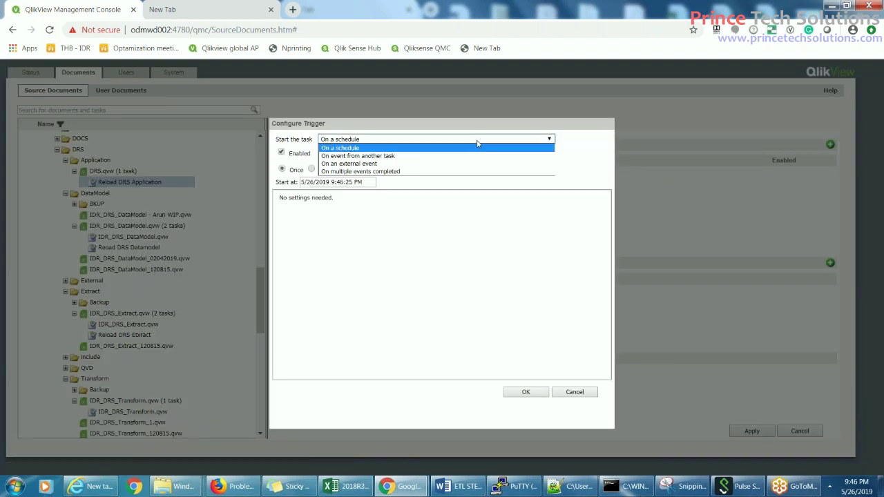
{"action": "left_click", "coordinate": [365, 156]}
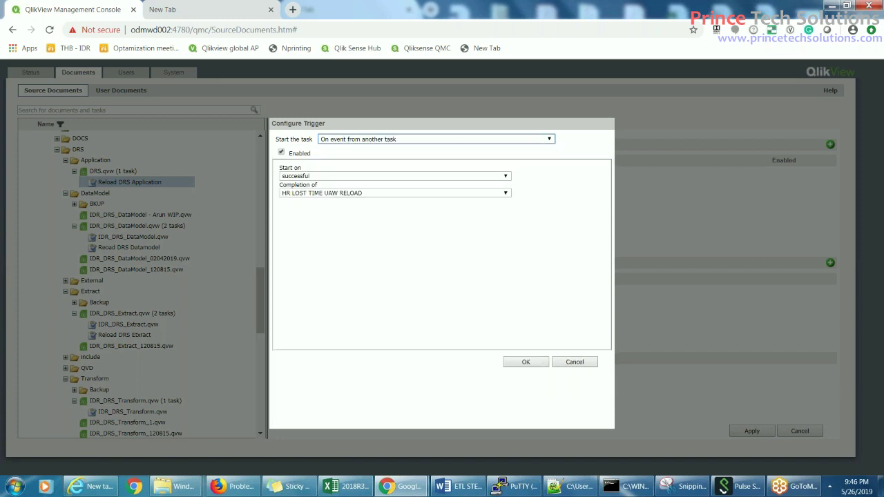
{"action": "left_click", "coordinate": [394, 194]}
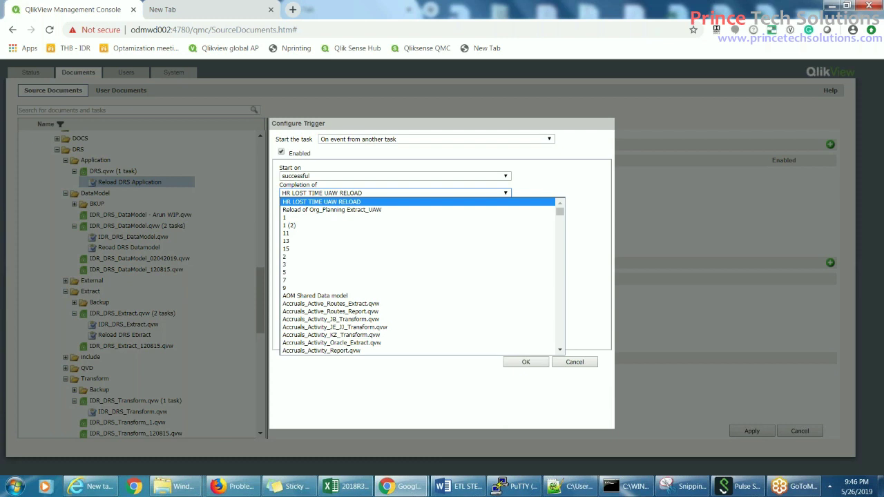
- Pick Reload DRS Datamodel from the Completion of list as the triggering task
{"action": "key", "text": "Down"}
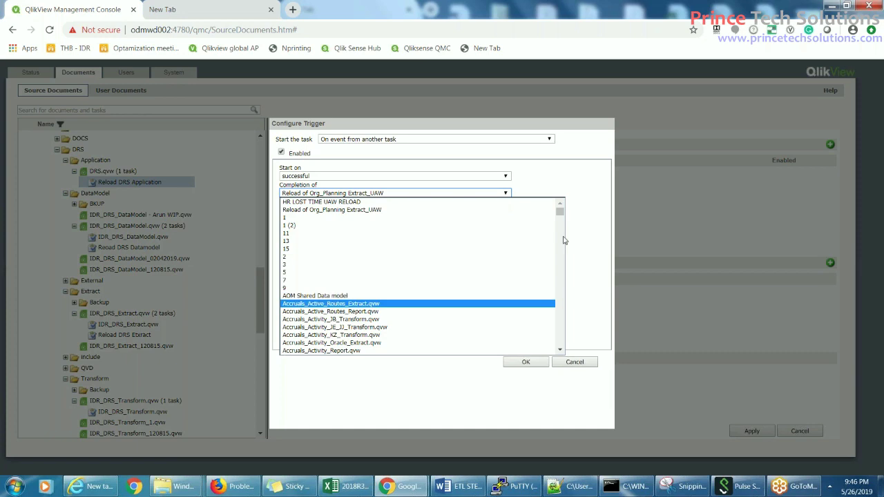
{"action": "left_click_drag", "start_coordinate": [561, 218], "coordinate": [562, 318]}
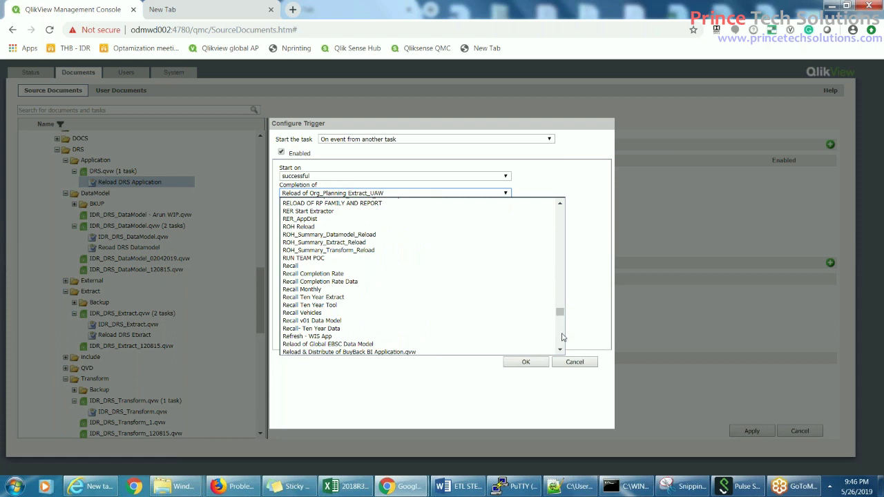
{"action": "scroll", "coordinate": [555, 297], "scroll_direction": "up", "scroll_amount": 10}
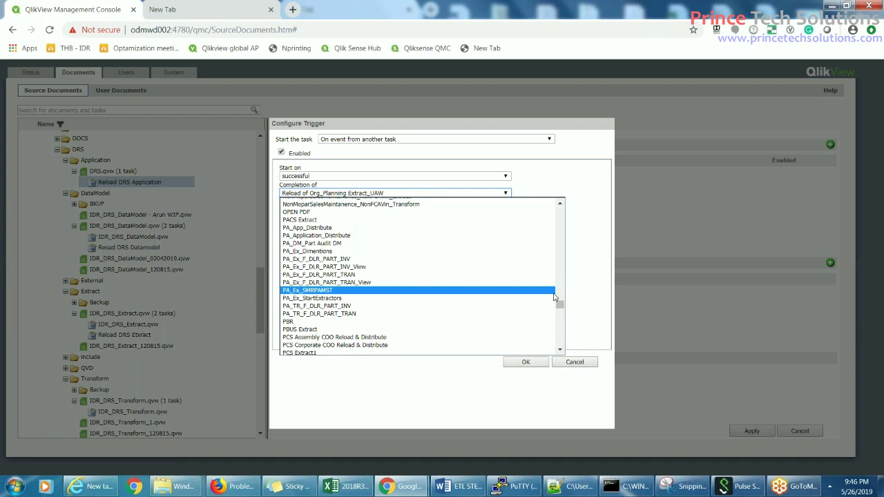
{"action": "scroll", "coordinate": [554, 297], "scroll_direction": "down", "scroll_amount": 8}
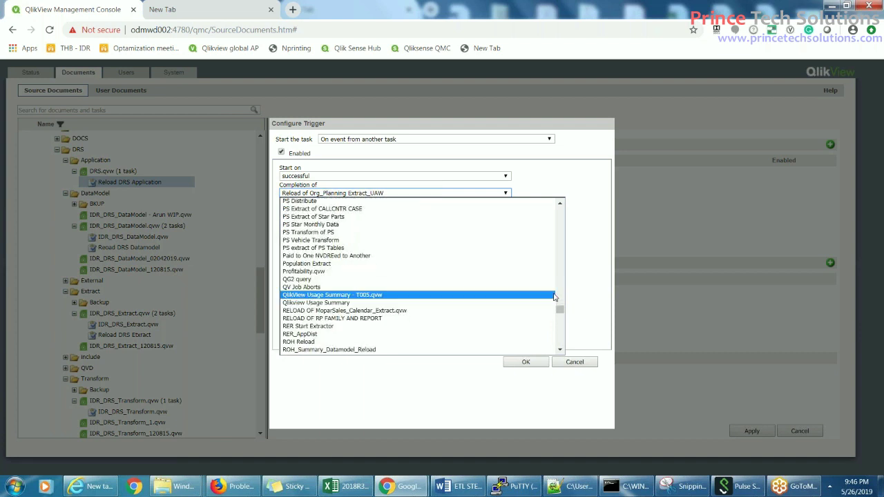
{"action": "scroll", "coordinate": [555, 297], "scroll_direction": "down", "scroll_amount": 5}
{"action": "scroll", "coordinate": [555, 297], "scroll_direction": "down", "scroll_amount": 5}
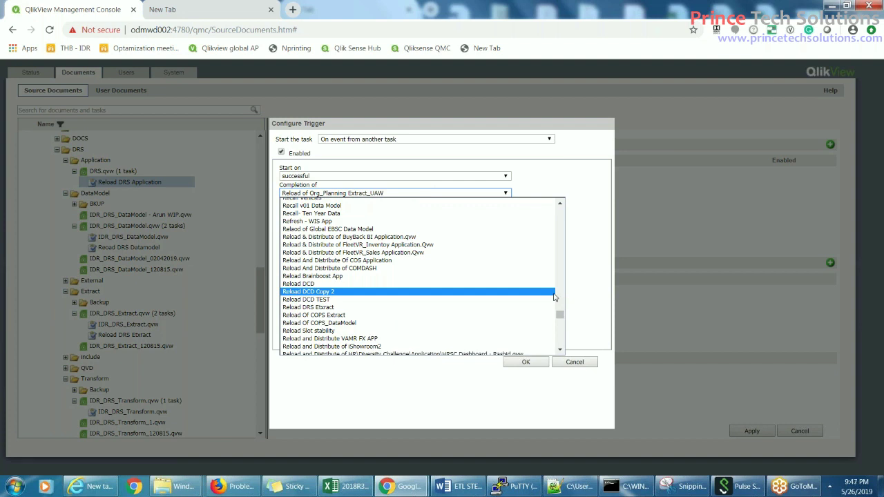
{"action": "scroll", "coordinate": [554, 297], "scroll_direction": "down", "scroll_amount": 5}
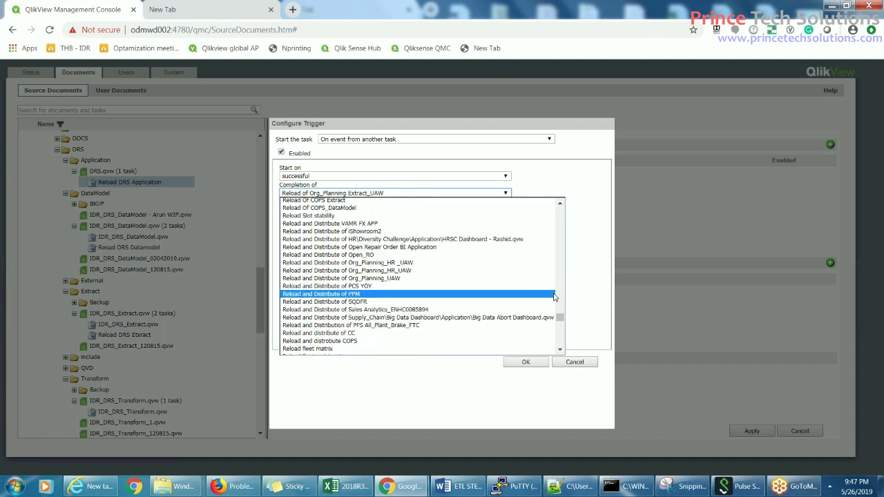
{"action": "scroll", "coordinate": [555, 296], "scroll_direction": "down", "scroll_amount": 5}
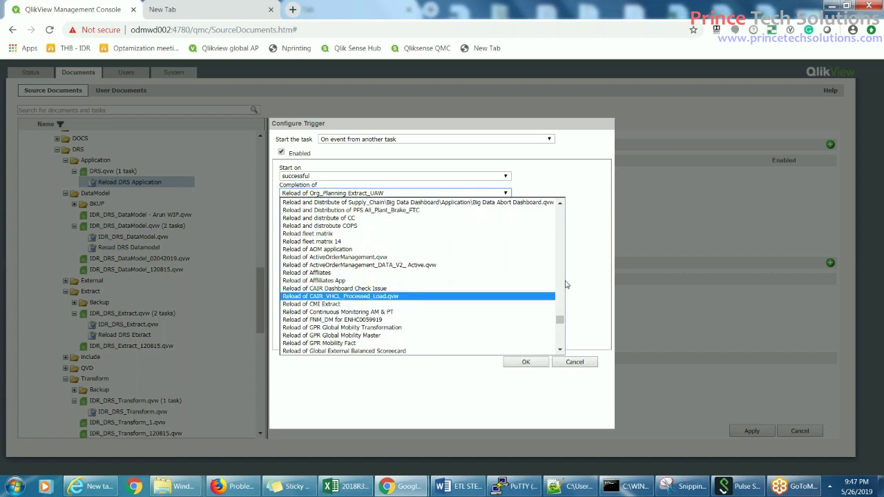
{"action": "scroll", "coordinate": [565, 285], "scroll_direction": "up", "scroll_amount": 5}
{"action": "scroll", "coordinate": [566, 285], "scroll_direction": "up", "scroll_amount": 5}
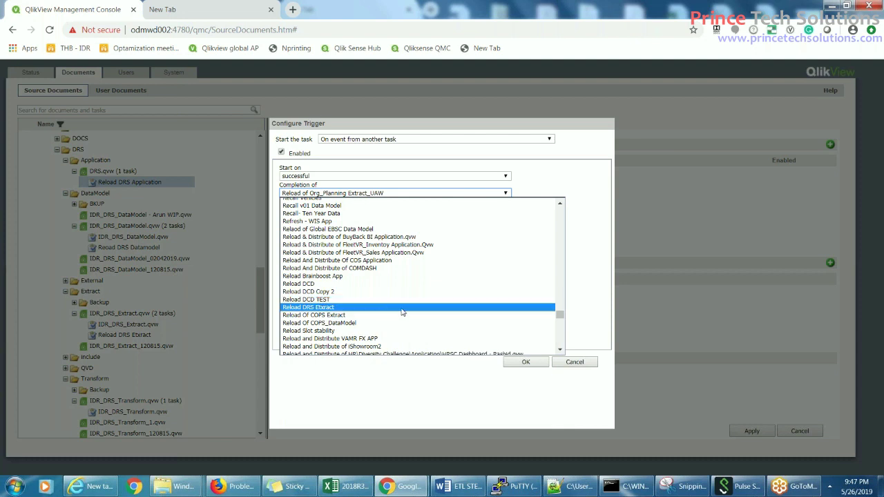
{"action": "scroll", "coordinate": [403, 312], "scroll_direction": "down", "scroll_amount": 5}
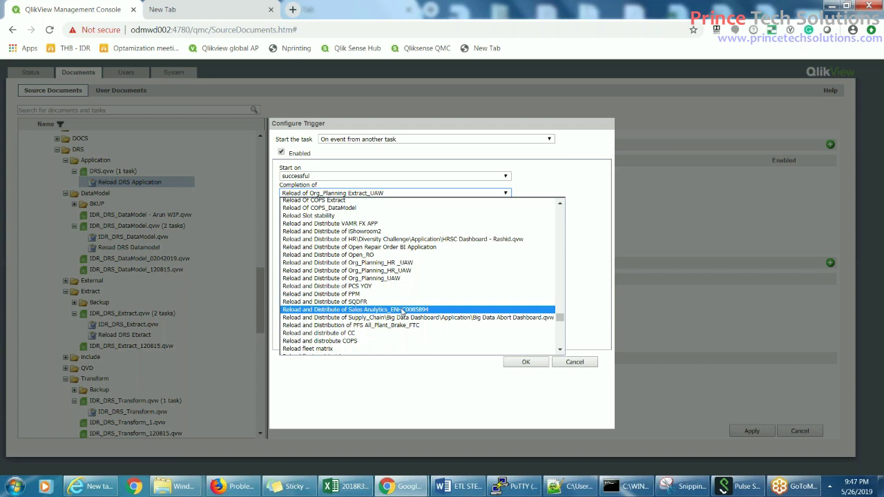
{"action": "scroll", "coordinate": [403, 312], "scroll_direction": "down", "scroll_amount": 5}
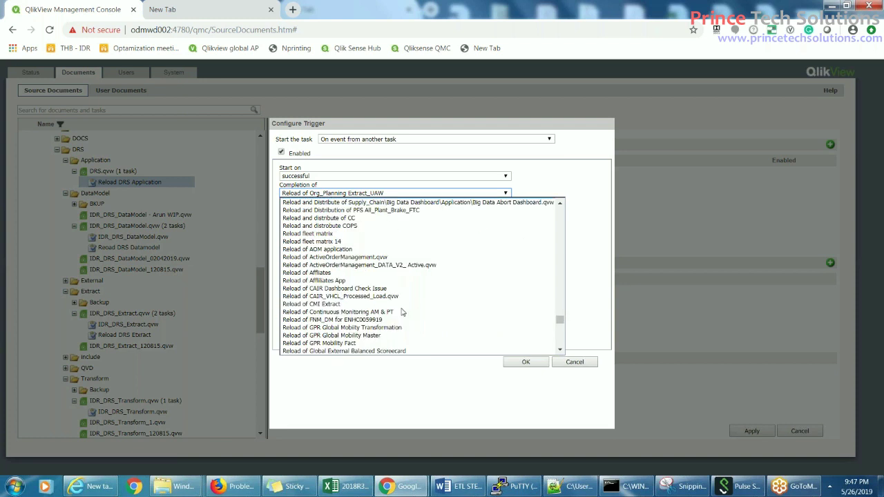
{"action": "scroll", "coordinate": [402, 312], "scroll_direction": "down", "scroll_amount": 10}
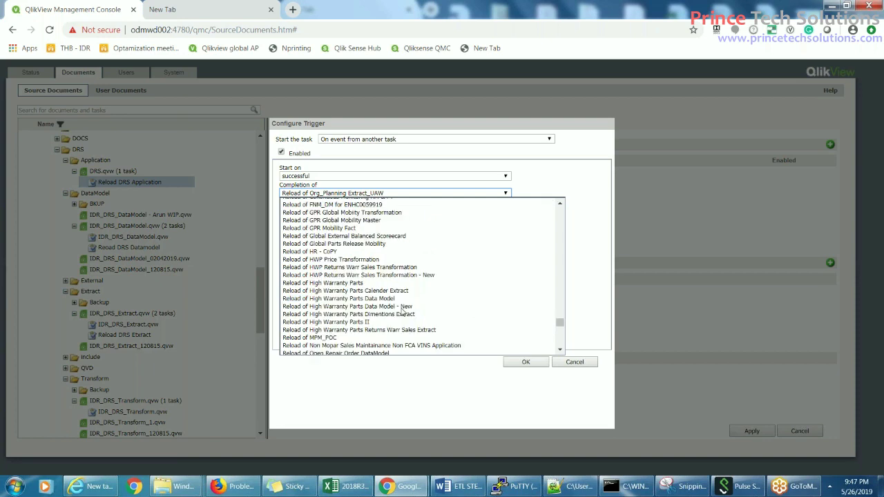
{"action": "scroll", "coordinate": [402, 312], "scroll_direction": "down", "scroll_amount": 5}
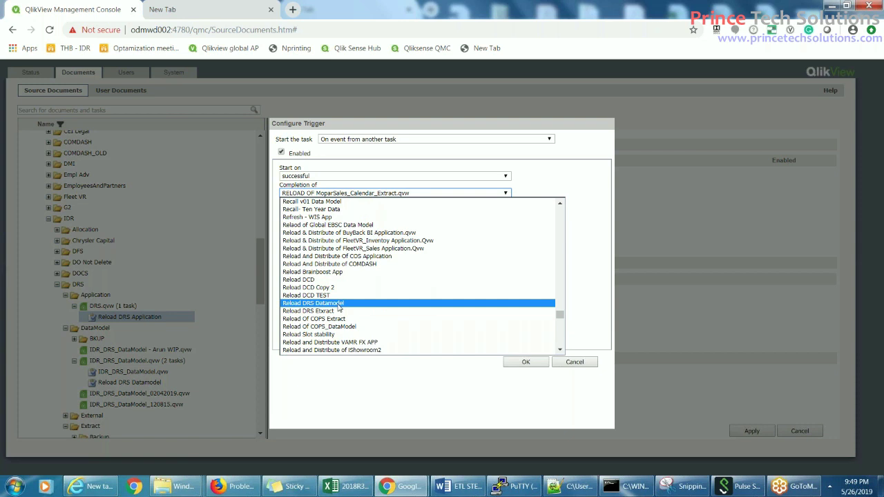
{"action": "left_click", "coordinate": [338, 304]}
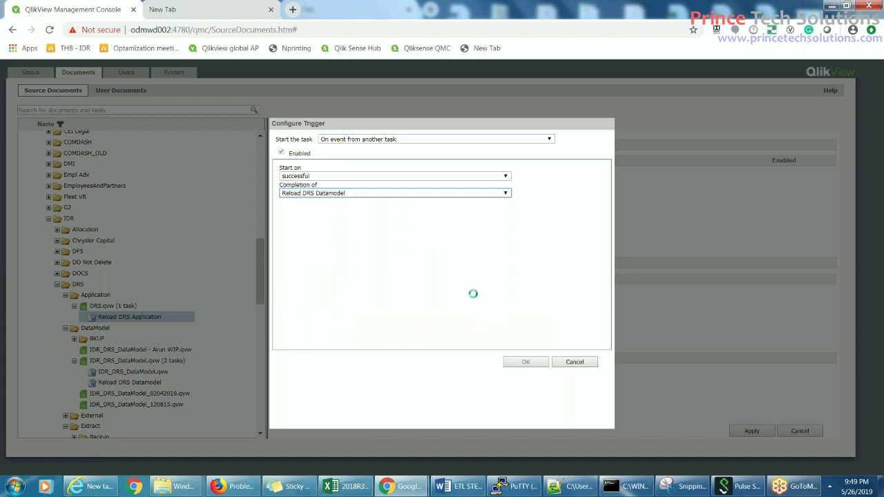
- Confirm and apply the new trigger, check the Reduce settings, then open the Start menu
{"action": "left_click", "coordinate": [528, 362]}
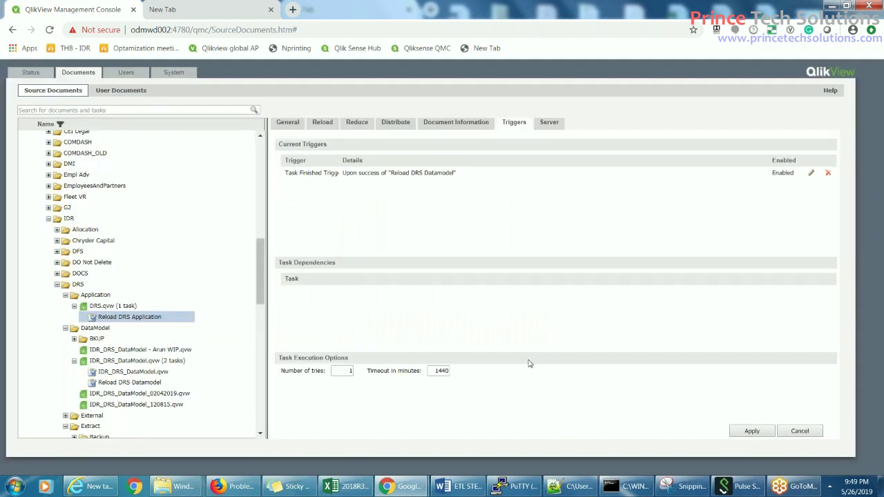
{"action": "left_click", "coordinate": [753, 431]}
{"action": "left_click", "coordinate": [357, 124]}
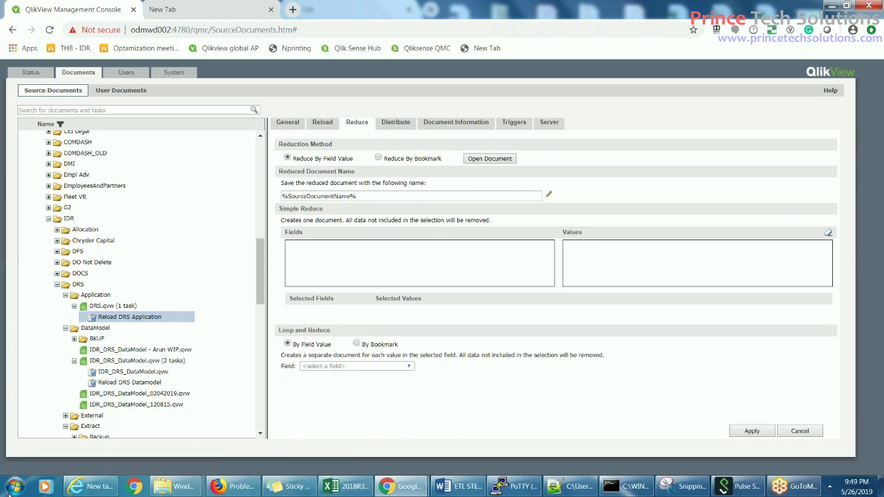
{"action": "left_click", "coordinate": [14, 486]}
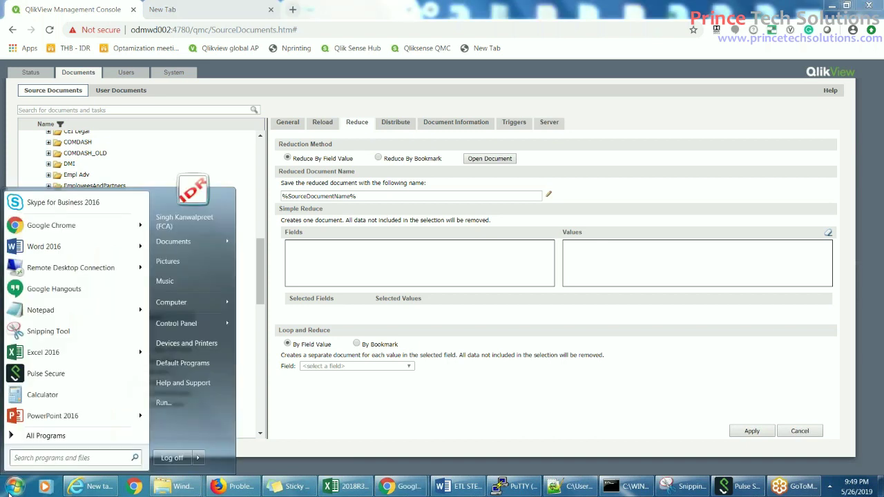
- Launch Excel 2016 and enter Branch in A1, then USA, UK and UAE below it
{"action": "left_click", "coordinate": [53, 352]}
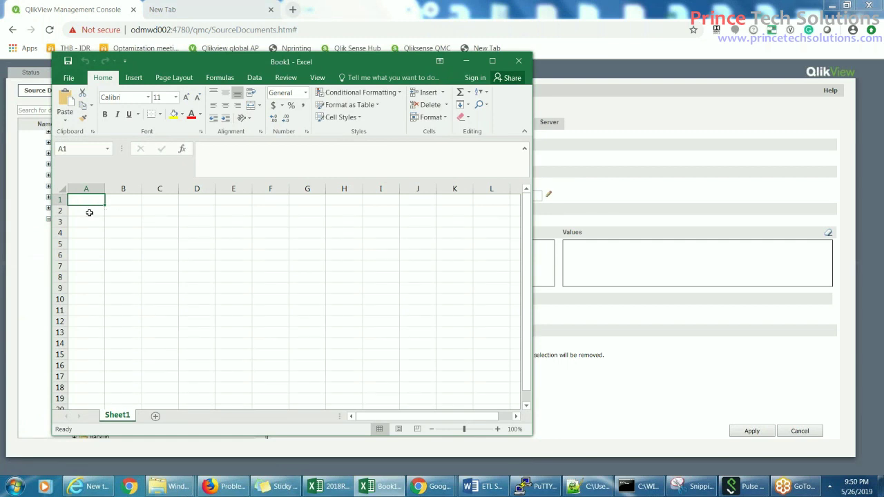
{"action": "type", "text": "Branch"}
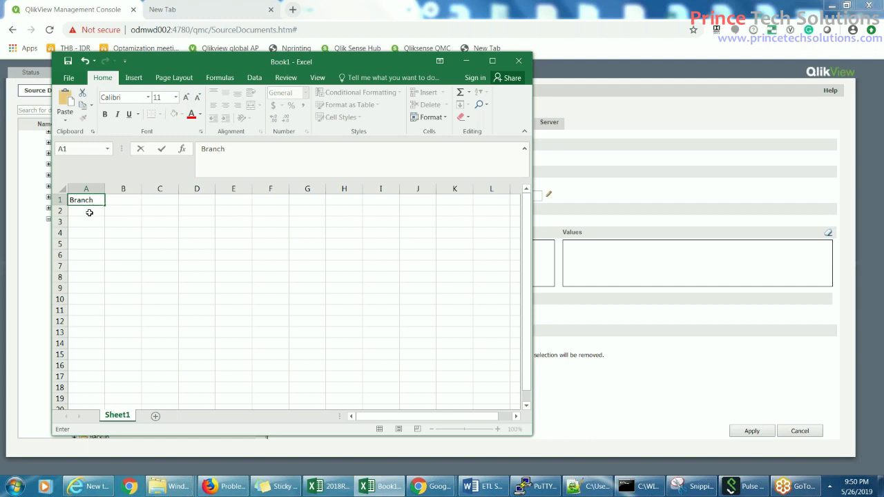
{"action": "key", "text": "Return"}
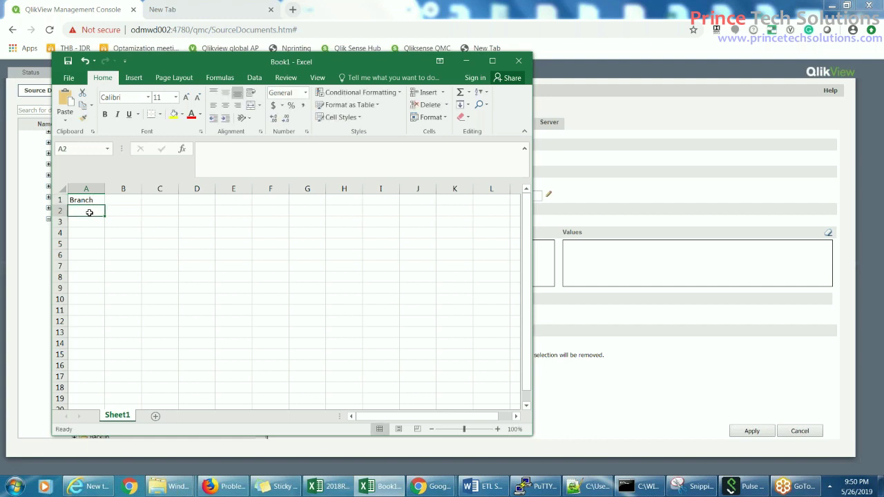
{"action": "type", "text": "USA"}
{"action": "key", "text": "Return"}
{"action": "type", "text": "USAK"}
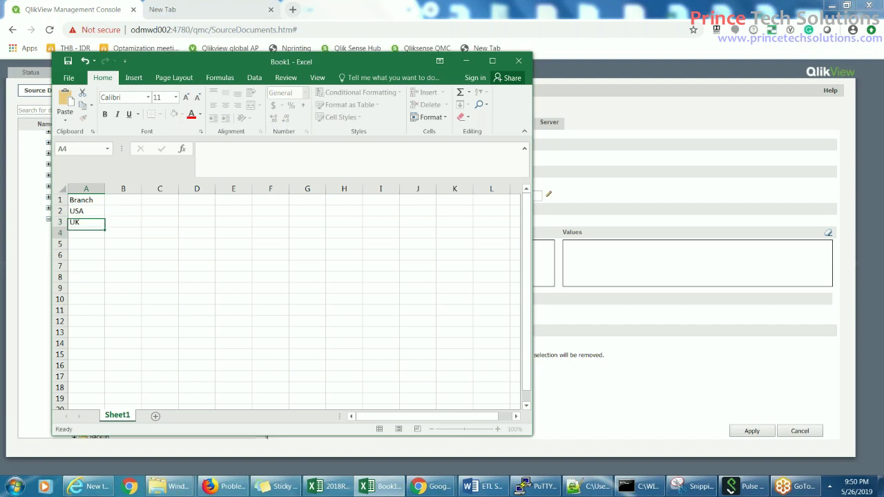
{"action": "key", "text": "Return"}
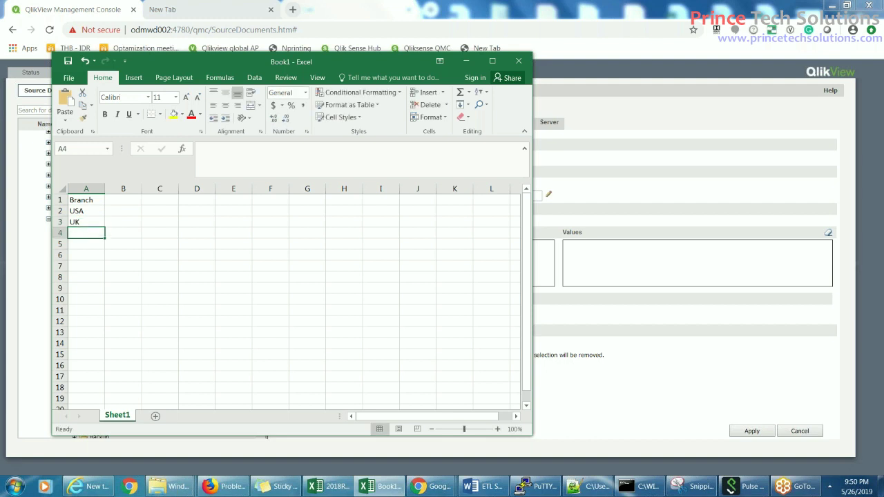
{"action": "type", "text": "A"}
{"action": "key", "text": "BackSpace"}
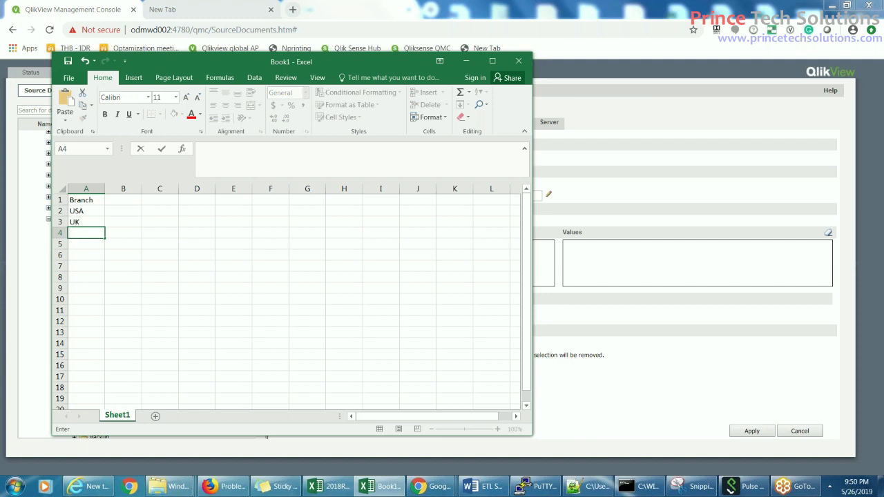
{"action": "type", "text": "UAE"}
- Enter USSR in A5 to finish the Branch column, then move over to column C
{"action": "left_click", "coordinate": [81, 246]}
{"action": "type", "text": "USSR"}
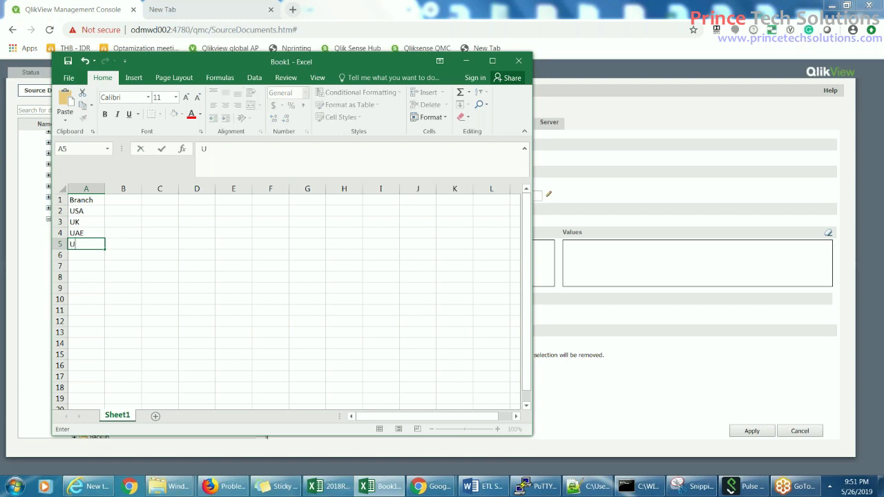
{"action": "left_click", "coordinate": [103, 254]}
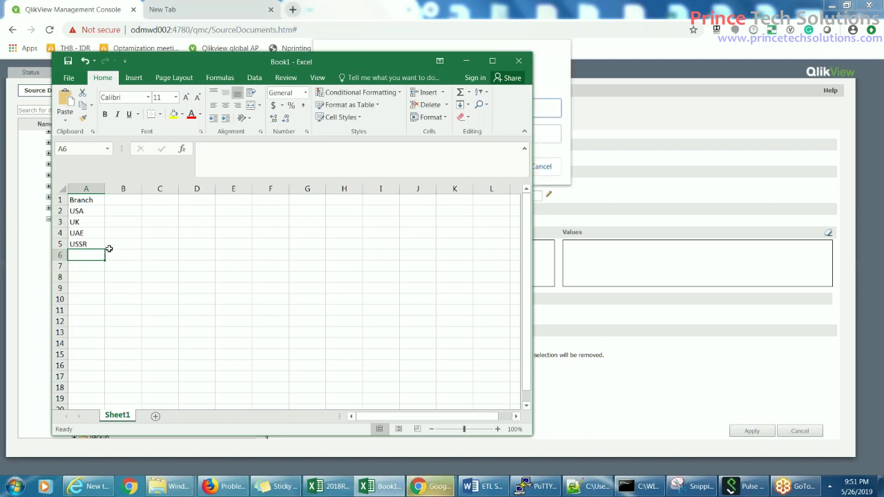
{"action": "left_click", "coordinate": [172, 233]}
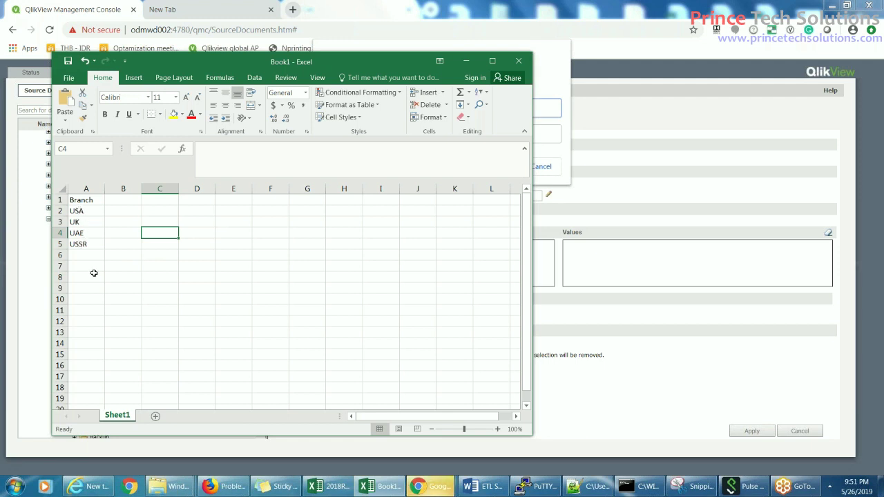
- Enter DRS_USA in C2 and DRS_UK in C3
{"action": "left_click", "coordinate": [160, 209]}
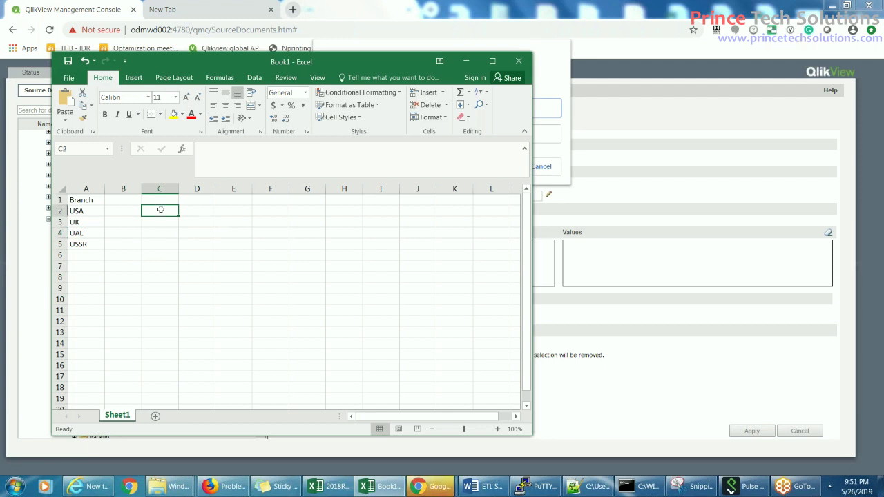
{"action": "type", "text": "DRS"}
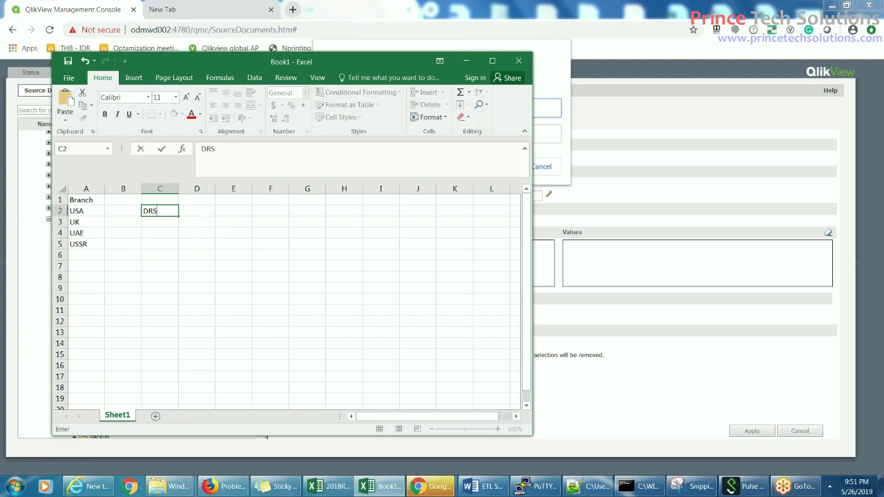
{"action": "type", "text": "_USA"}
{"action": "key", "text": "Return"}
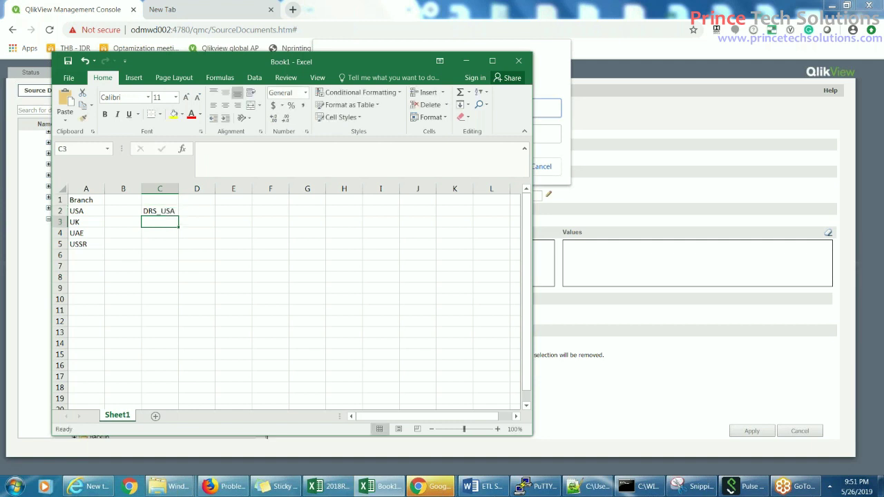
{"action": "type", "text": "DRS"}
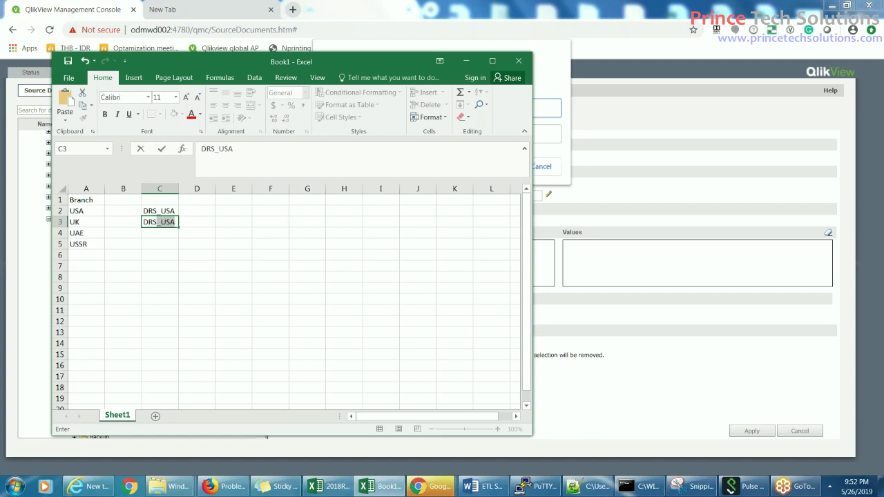
{"action": "type", "text": "_USA"}
{"action": "key", "text": "BackSpace"}
{"action": "key", "text": "BackSpace"}
{"action": "type", "text": "KA"}
{"action": "key", "text": "BackSpace"}
{"action": "key", "text": "Return"}
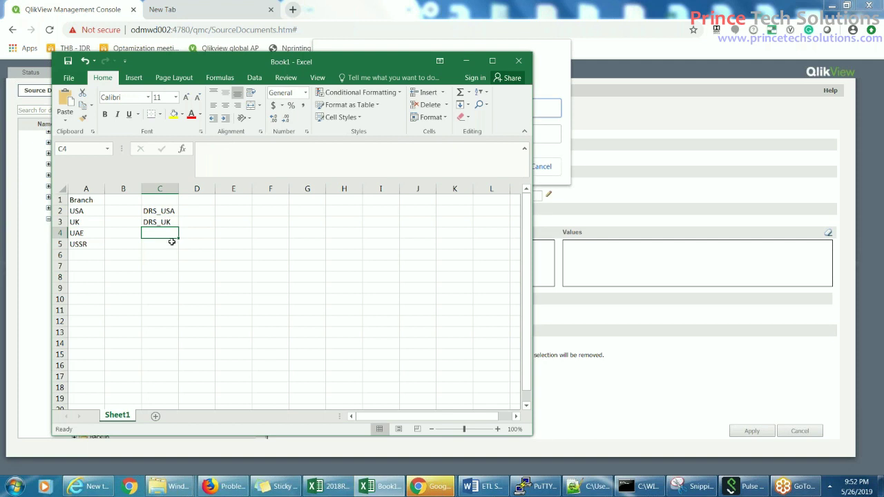
- Add a TeritoryID header in E1 with the values 1 to 5 below it
{"action": "left_click", "coordinate": [226, 207]}
{"action": "left_click", "coordinate": [232, 200]}
{"action": "type", "text": "Terit"}
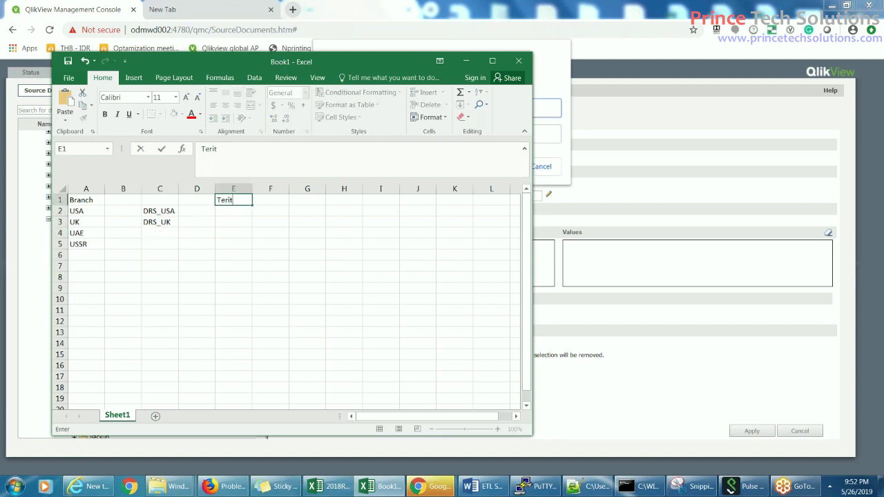
{"action": "type", "text": "orylD"}
{"action": "key", "text": "Return"}
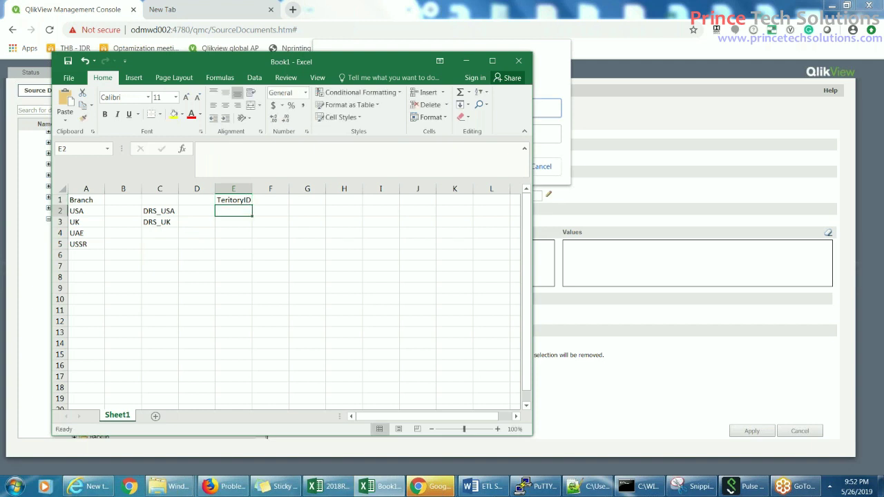
{"action": "type", "text": "1"}
{"action": "key", "text": "Return"}
{"action": "type", "text": "2"}
{"action": "key", "text": "Return"}
{"action": "type", "text": "3"}
{"action": "key", "text": "Return"}
{"action": "type", "text": "4 5"}
{"action": "key", "text": "Return"}
- Enter the heading QVW in cell F1
{"action": "left_click", "coordinate": [271, 209]}
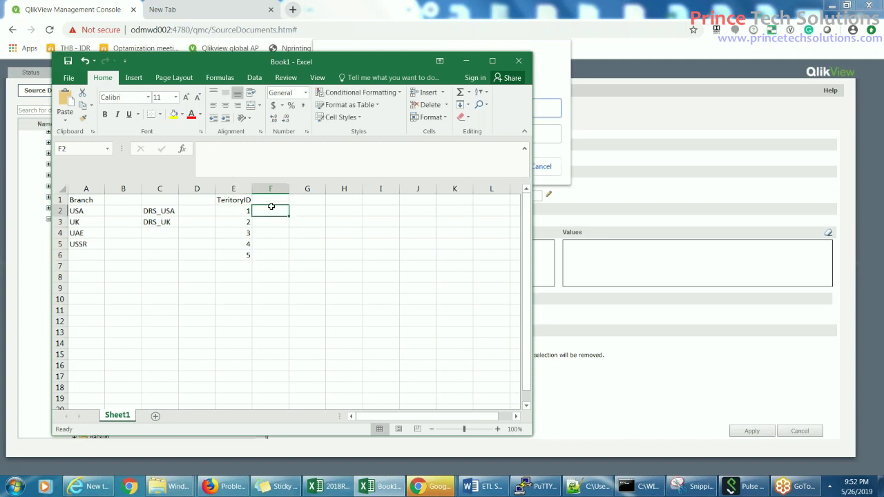
{"action": "left_click", "coordinate": [274, 200]}
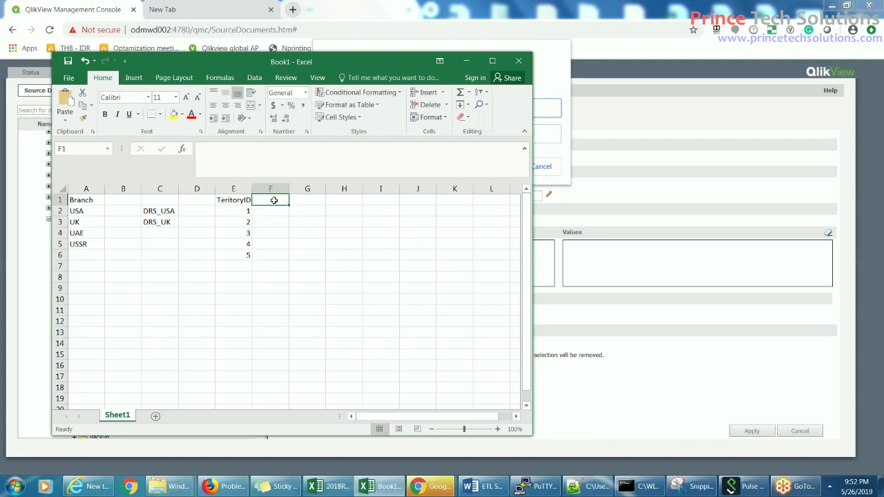
{"action": "type", "text": "QVD"}
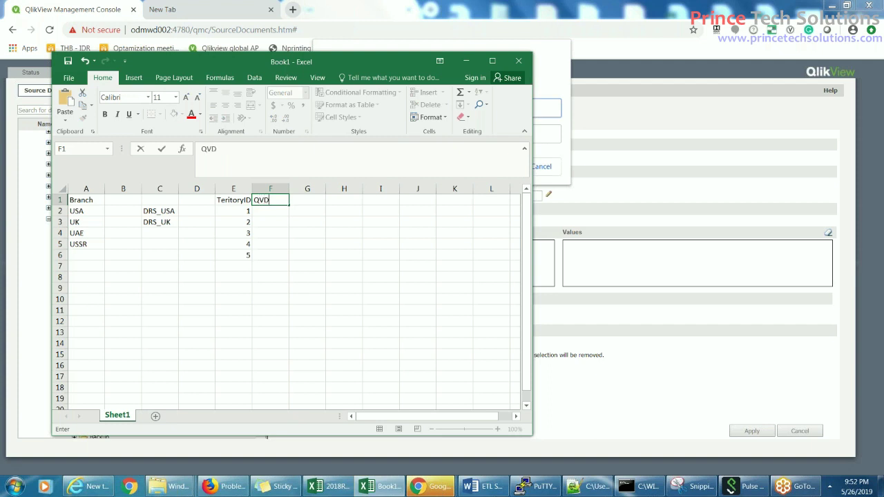
{"action": "key", "text": "BackSpace"}
{"action": "type", "text": "W"}
{"action": "key", "text": "Return"}
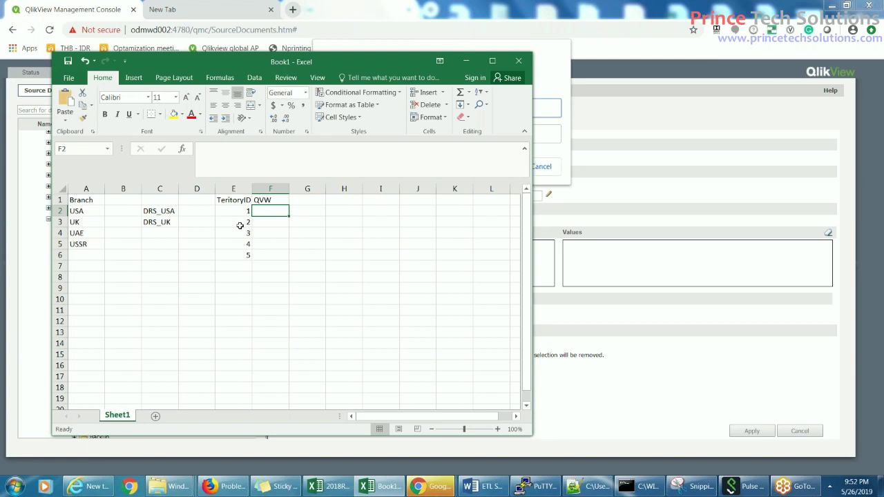
- Fill F2:F6 with DRS_1 through DRS_5 and go back to the QlikView Management Console page
{"action": "type", "text": "DRS"}
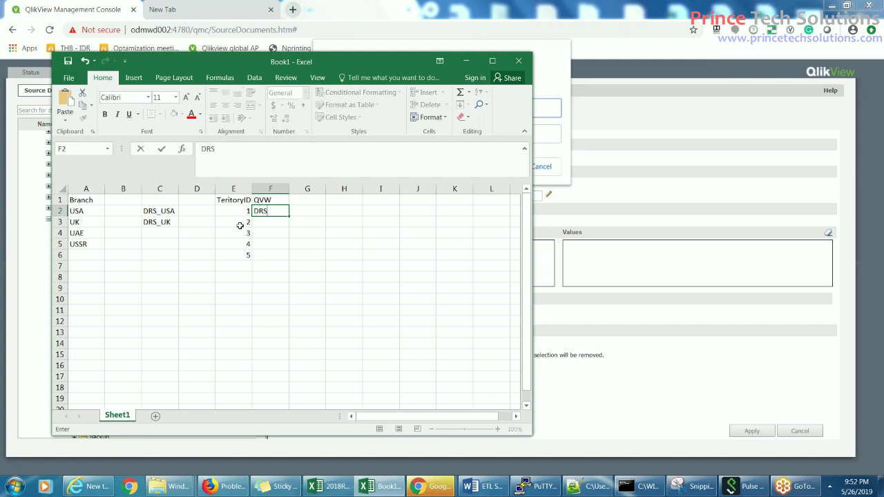
{"action": "type", "text": "_1"}
{"action": "key", "text": "Return"}
{"action": "left_click", "coordinate": [282, 212]}
{"action": "left_click_drag", "start_coordinate": [289, 217], "coordinate": [290, 259]}
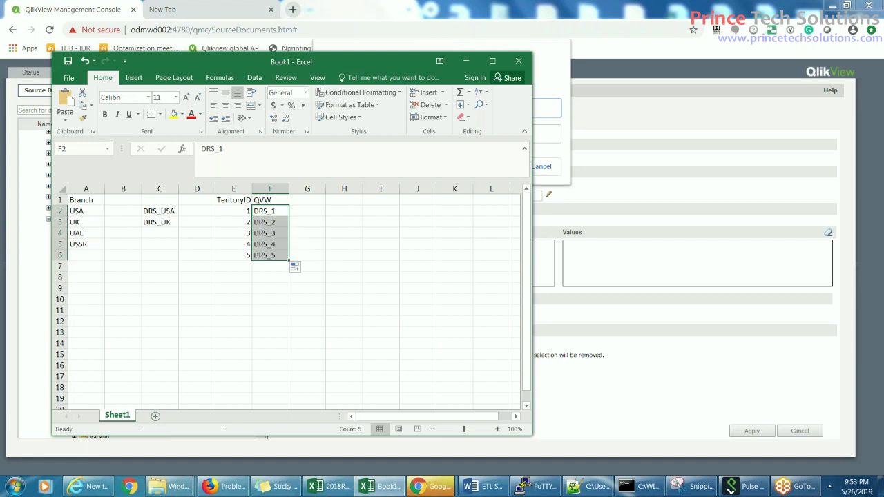
{"action": "left_click", "coordinate": [343, 239]}
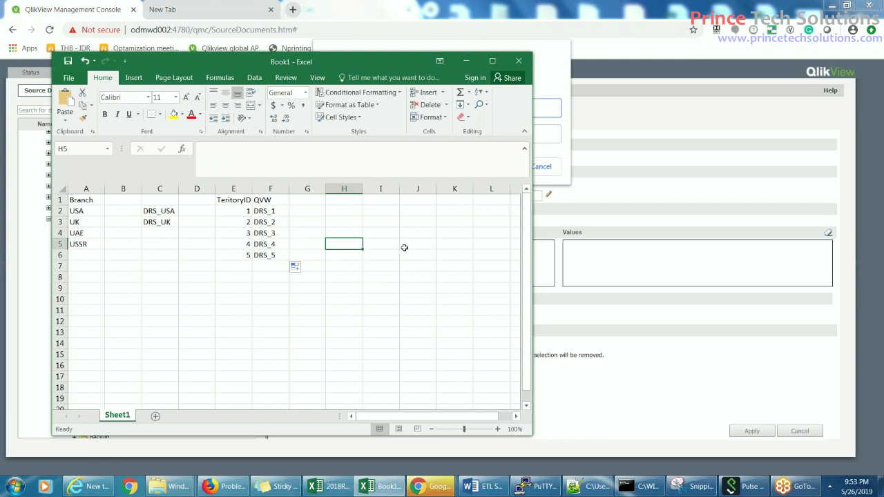
{"action": "left_click", "coordinate": [282, 235]}
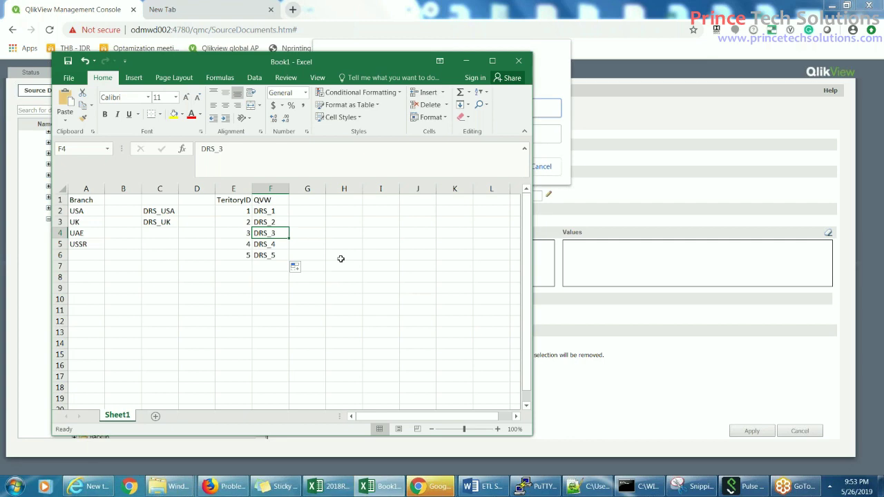
{"action": "left_click", "coordinate": [591, 186]}
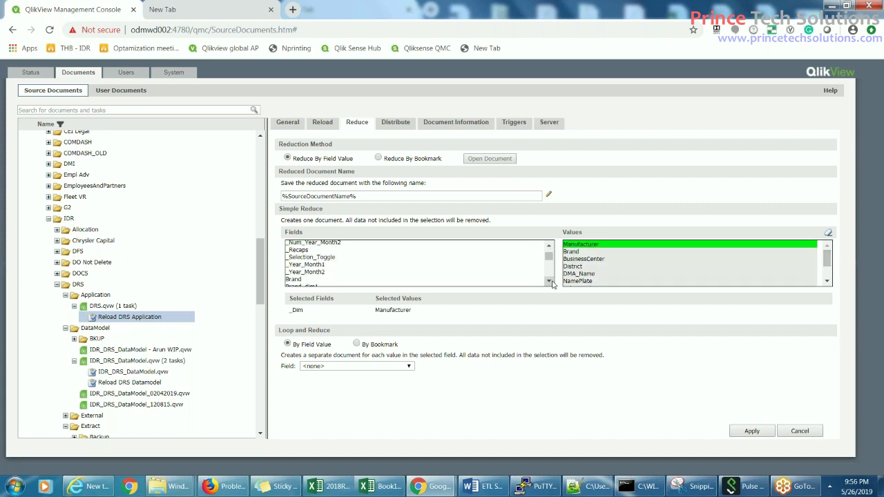
- Clear the old reduction value and pick Manufacturer from the Fields list
{"action": "left_click", "coordinate": [827, 235]}
{"action": "left_click", "coordinate": [549, 281]}
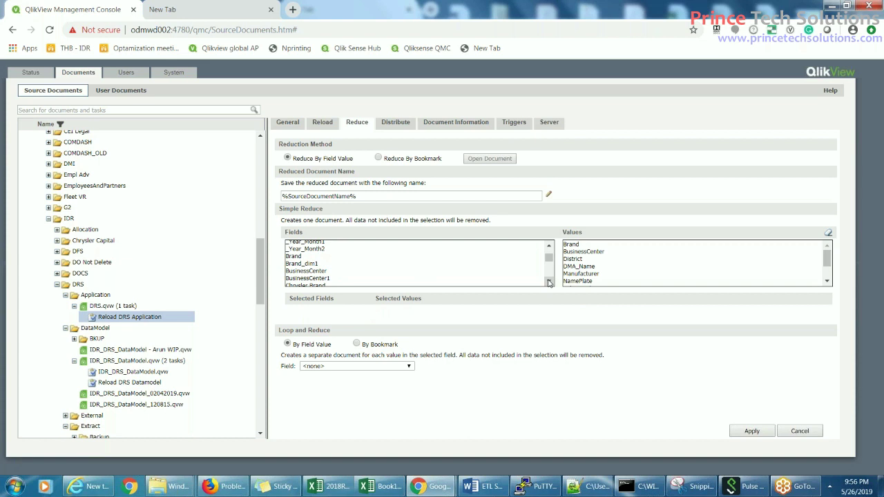
{"action": "left_click", "coordinate": [548, 283]}
{"action": "left_click", "coordinate": [549, 283]}
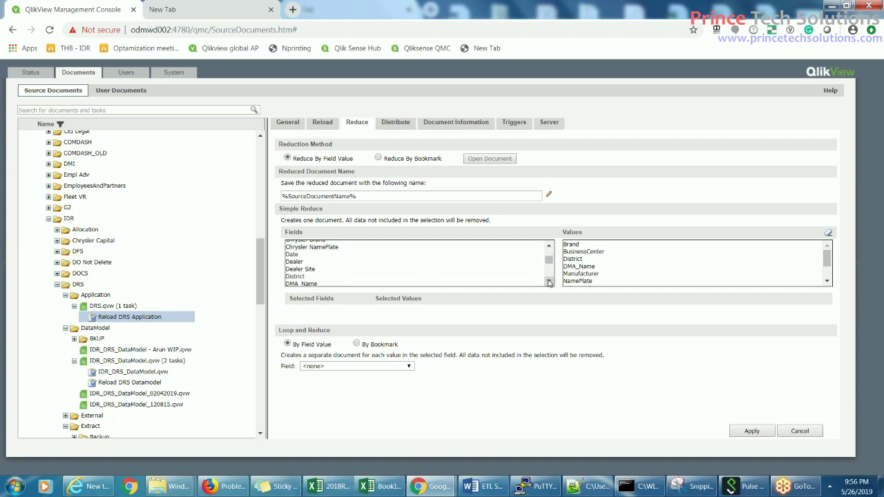
{"action": "left_click", "coordinate": [549, 282]}
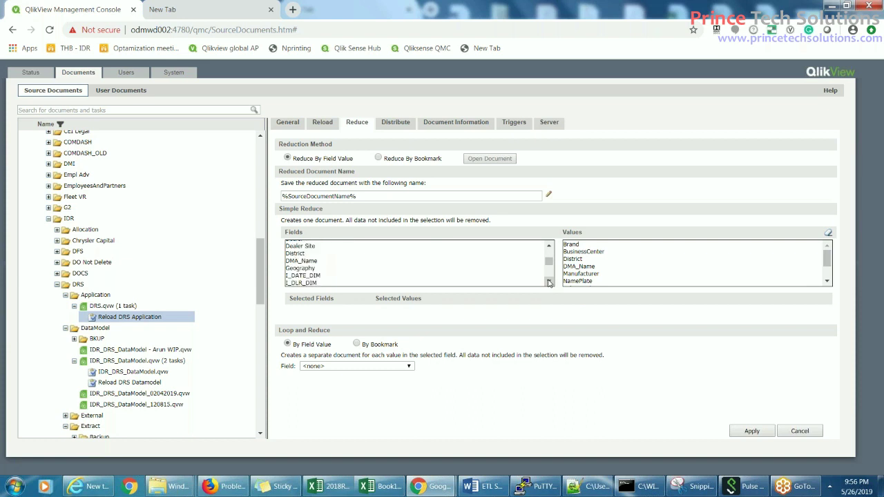
{"action": "left_click", "coordinate": [548, 283]}
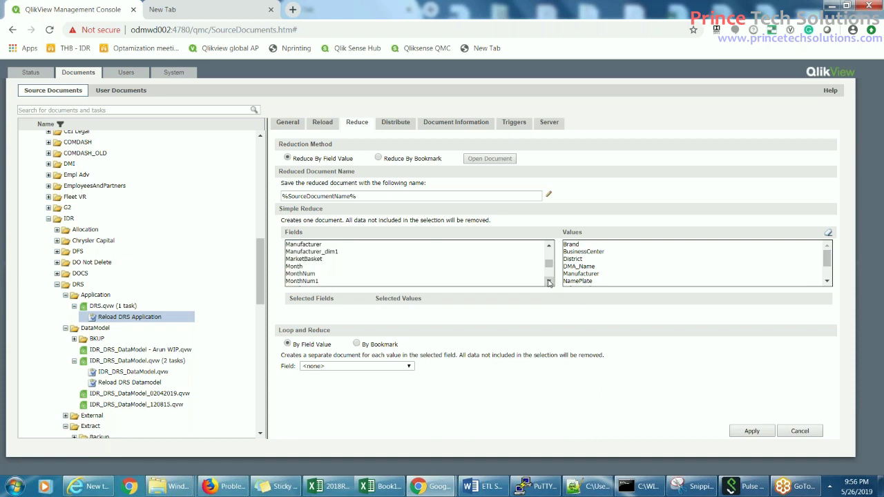
{"action": "left_click", "coordinate": [549, 282]}
{"action": "left_click", "coordinate": [549, 282]}
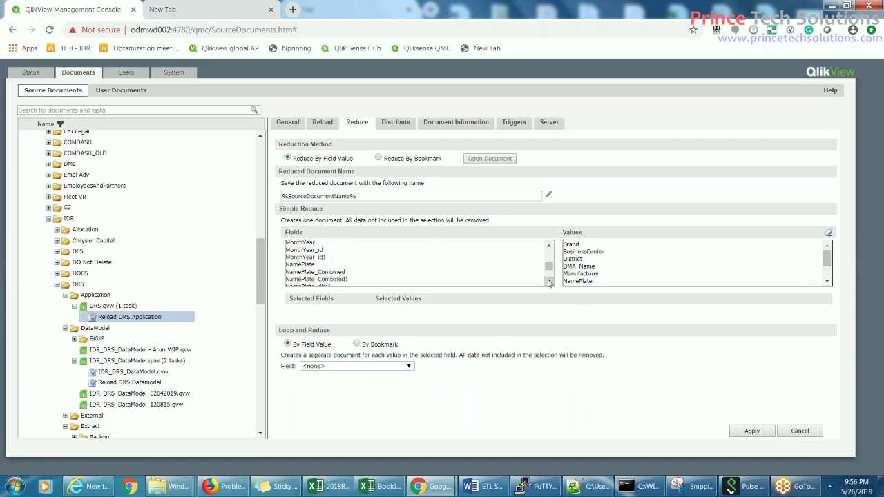
{"action": "left_click", "coordinate": [549, 247]}
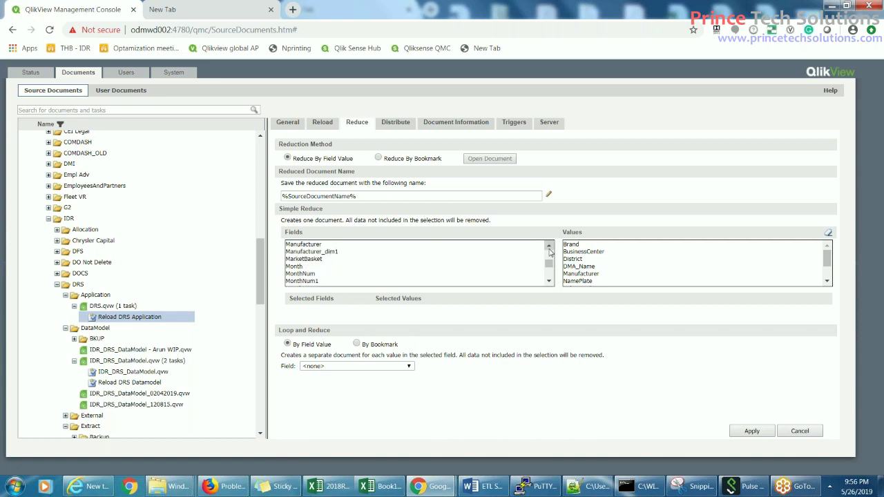
{"action": "left_click", "coordinate": [413, 245]}
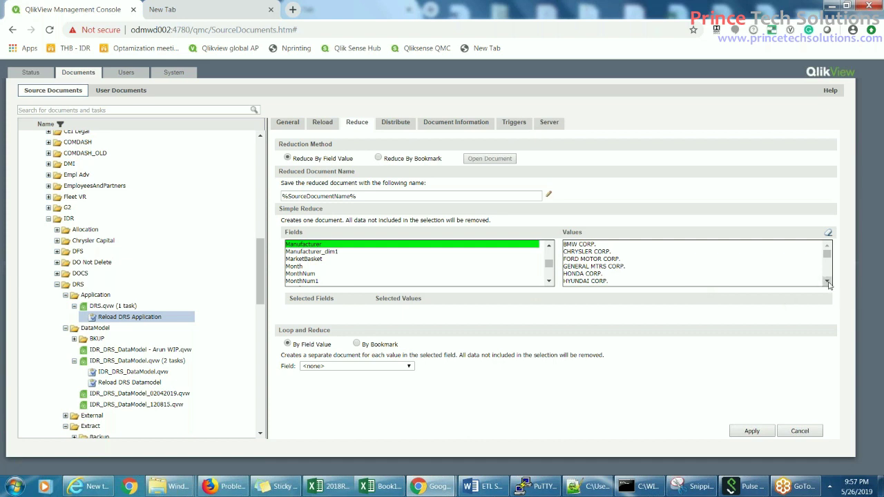
- Select HONDA CORP., HYUNDAI CORP. and BMW CORP. as the Manufacturer values to keep
{"action": "left_click", "coordinate": [593, 273]}
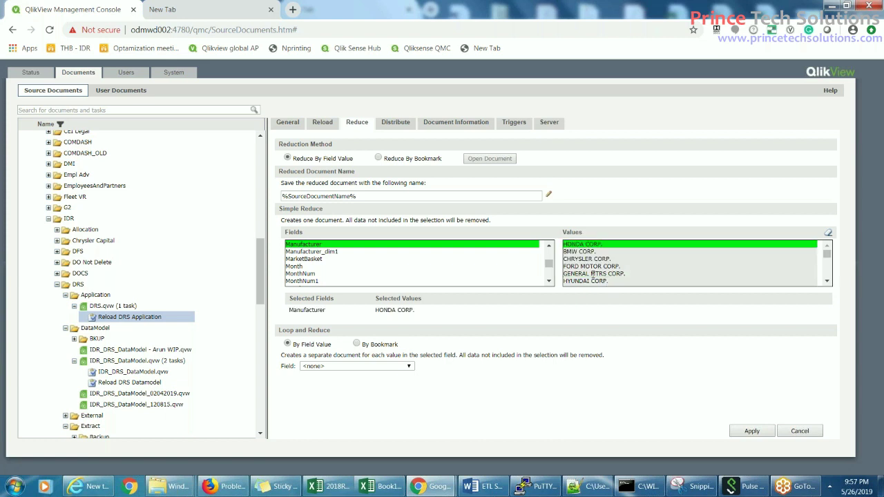
{"action": "left_click", "coordinate": [620, 281], "text": "ctrl"}
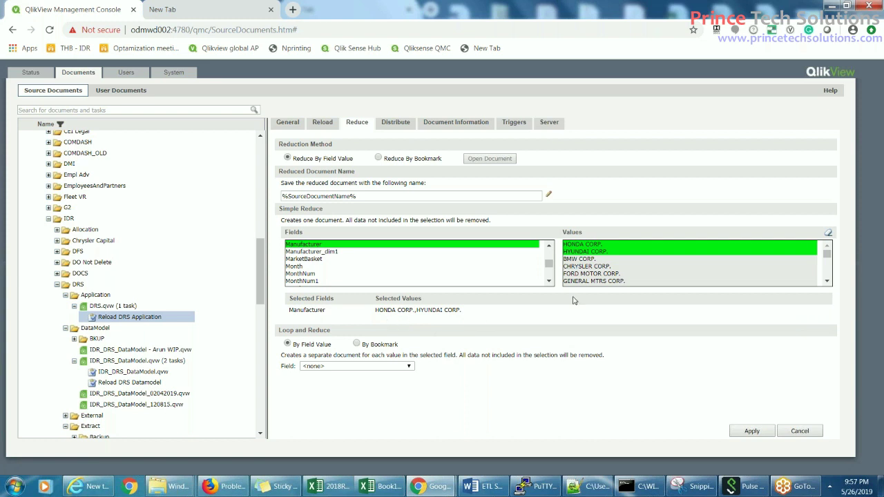
{"action": "left_click", "coordinate": [595, 259], "text": "ctrl"}
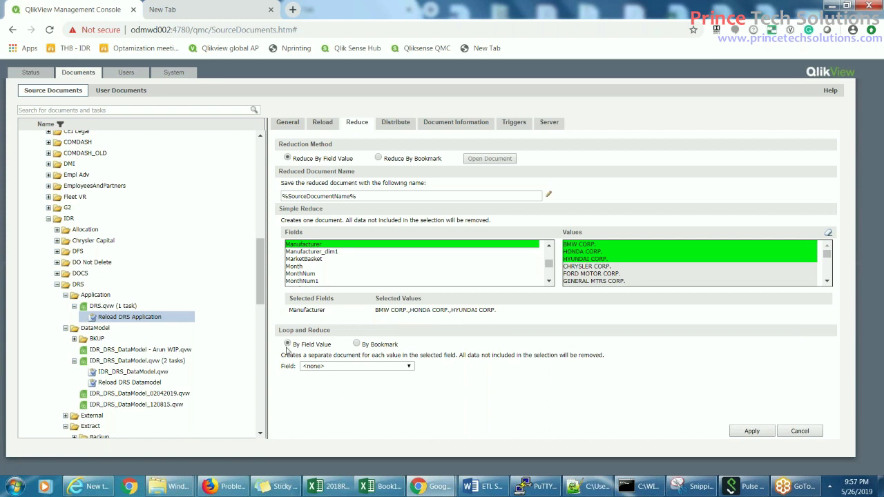
{"action": "left_click", "coordinate": [409, 367]}
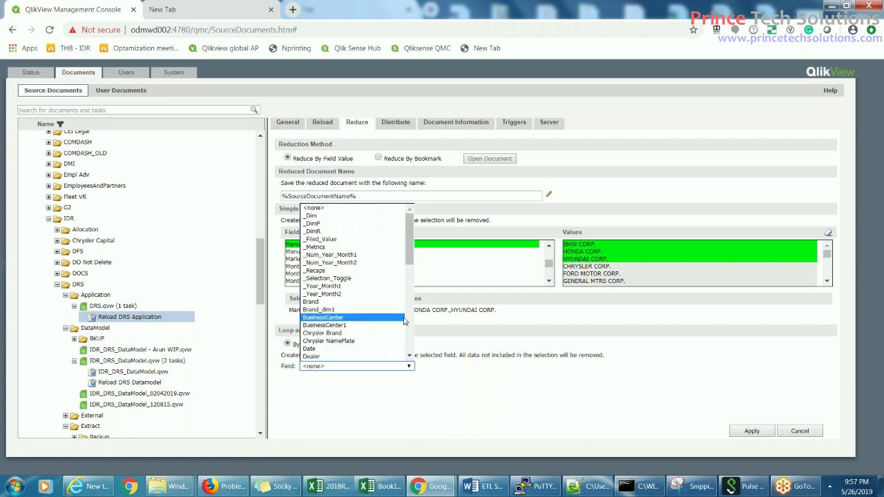
- Set the Loop and Reduce field to Manufacturer
{"action": "left_click", "coordinate": [498, 388]}
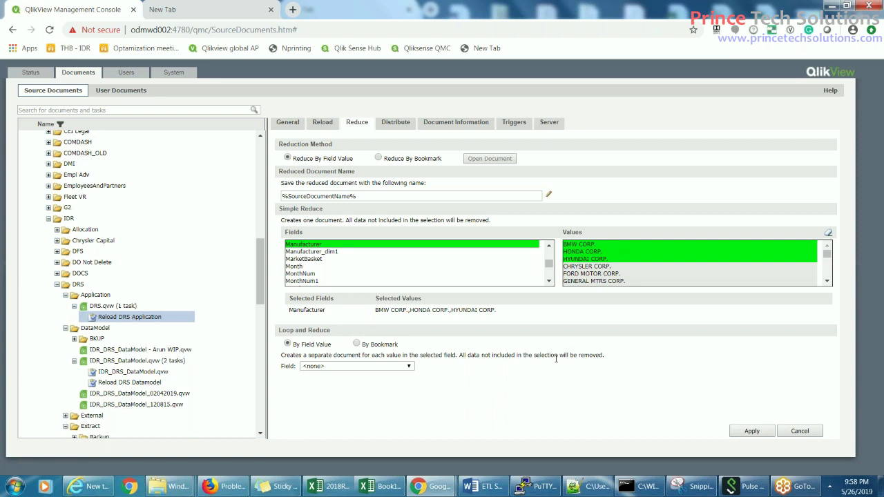
{"action": "left_click", "coordinate": [408, 366]}
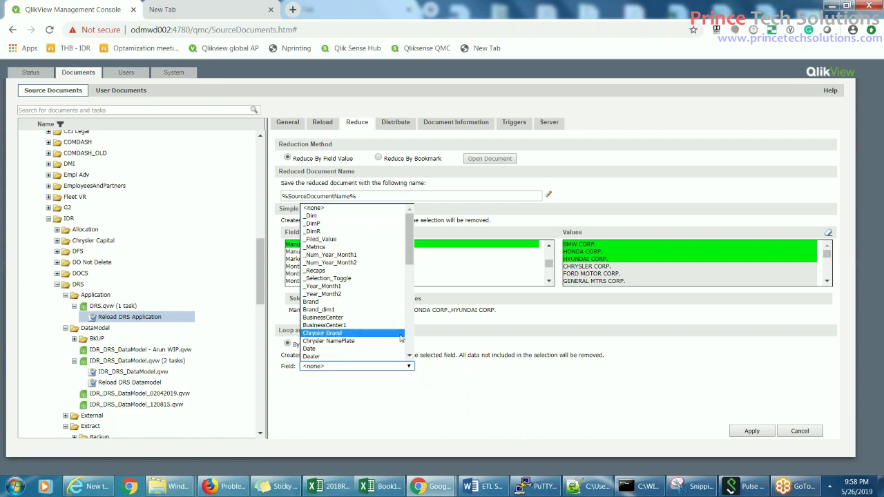
{"action": "key", "text": "m"}
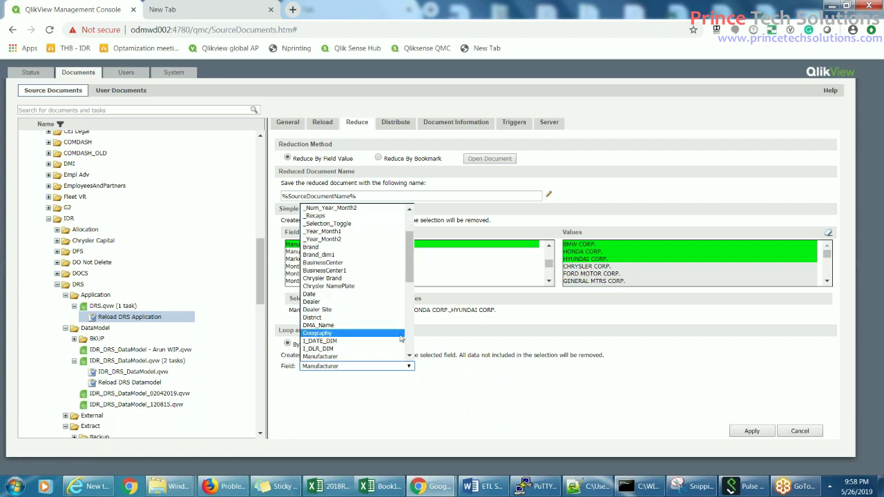
{"action": "scroll", "coordinate": [391, 334], "scroll_direction": "down", "scroll_amount": 4}
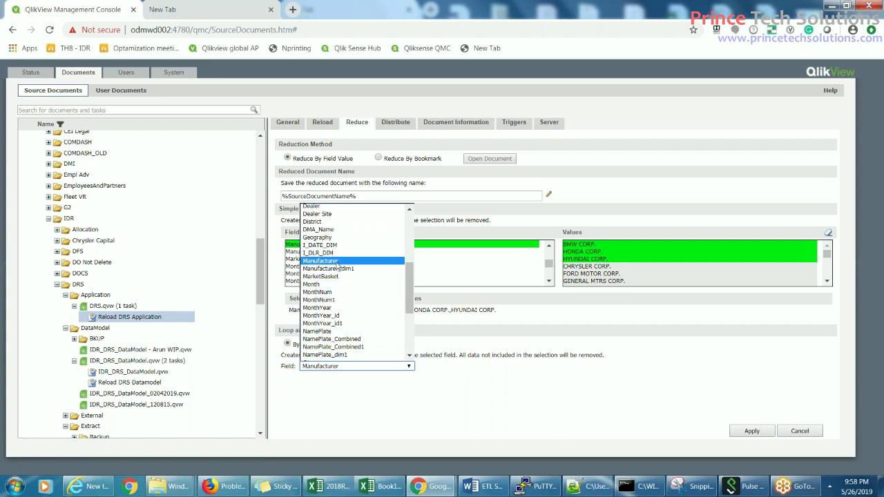
{"action": "left_click", "coordinate": [337, 263]}
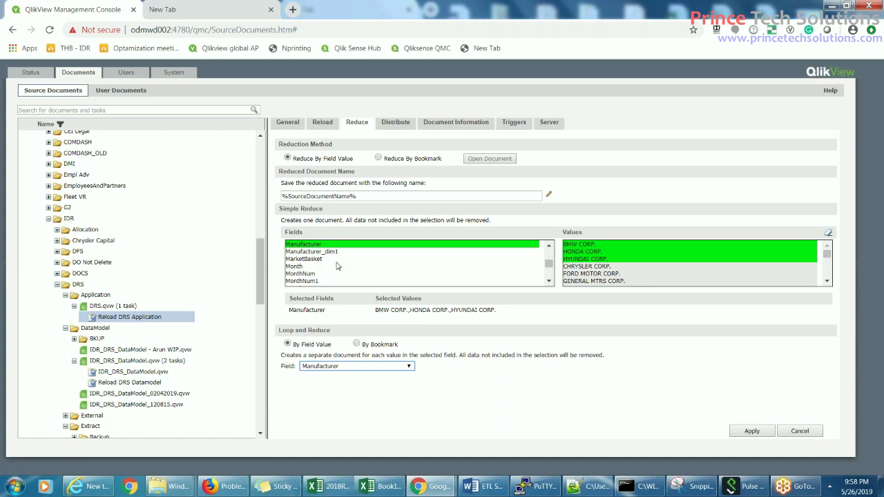
{"action": "left_click", "coordinate": [435, 407]}
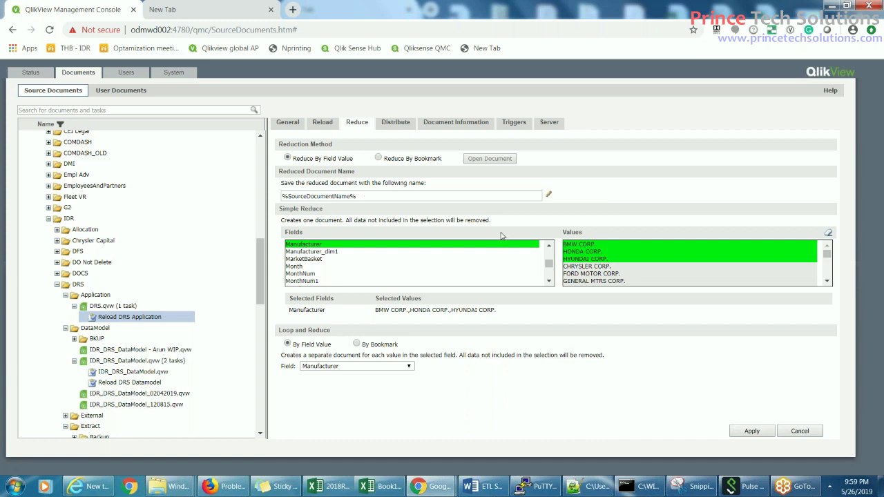
- Add the Manufacturer document field to the reduced document name template
{"action": "left_click", "coordinate": [551, 197]}
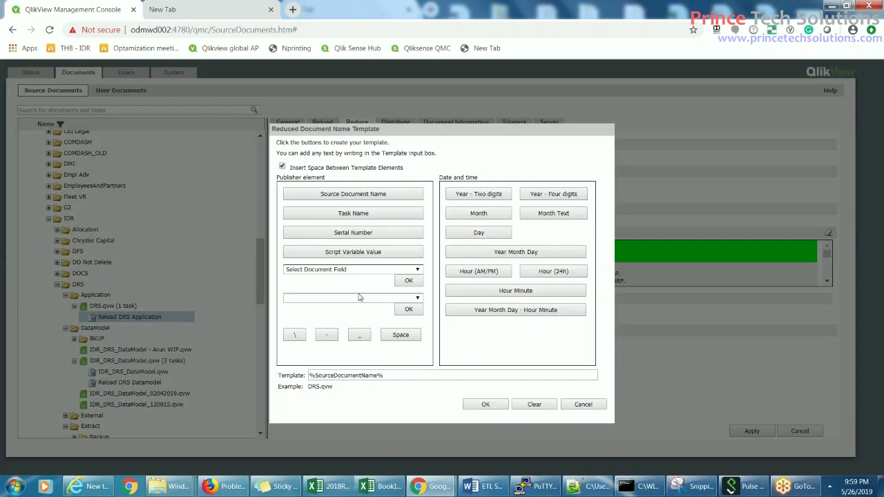
{"action": "left_click", "coordinate": [417, 271]}
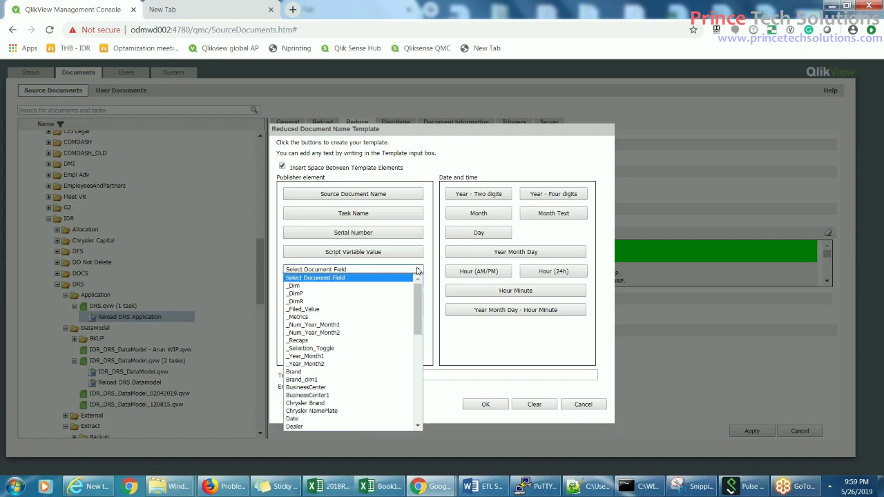
{"action": "key", "text": "m"}
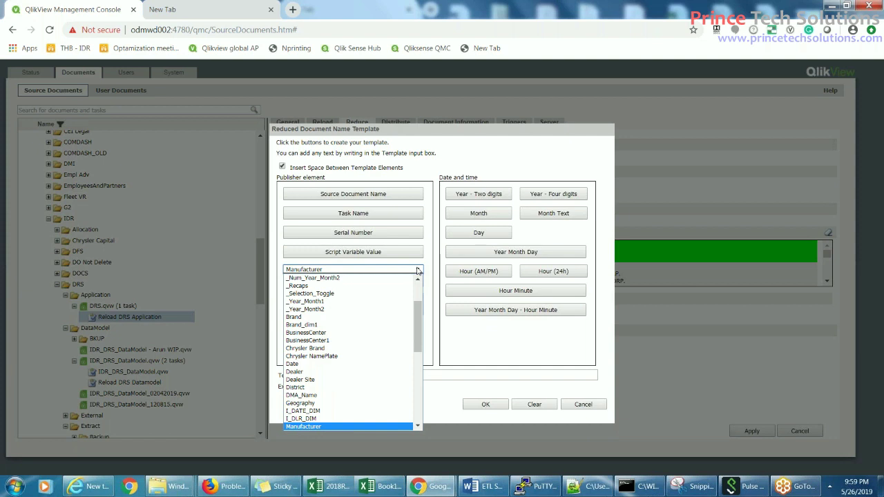
{"action": "left_click", "coordinate": [319, 426]}
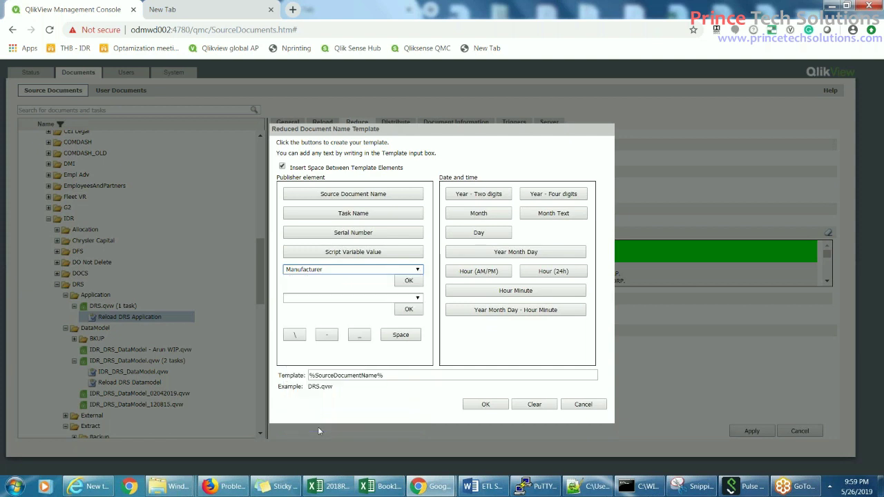
{"action": "left_click", "coordinate": [416, 282]}
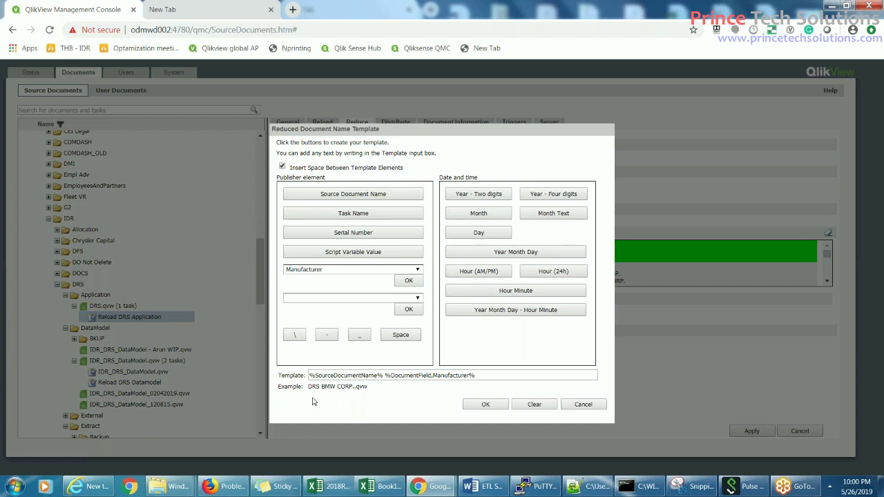
- Replace the hyphen separator with an underscore, giving example name DRS_BMW CORP..qvw
{"action": "left_click", "coordinate": [385, 375]}
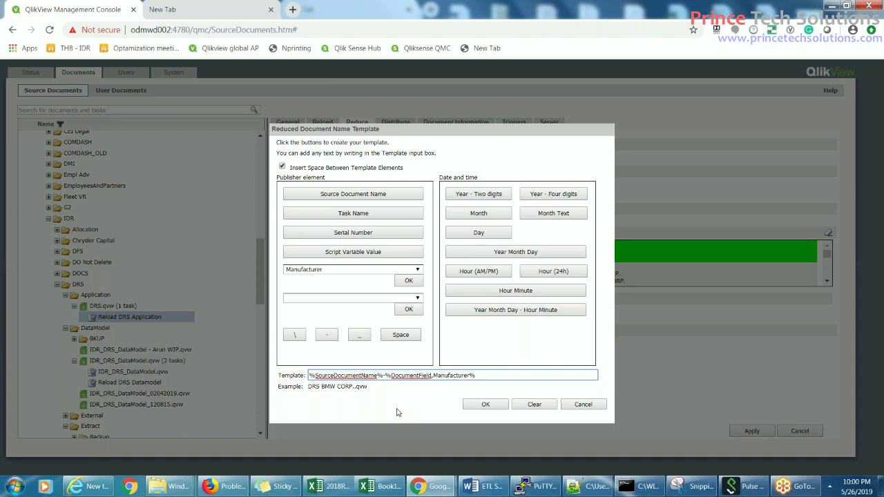
{"action": "left_click", "coordinate": [401, 395]}
{"action": "left_click", "coordinate": [491, 375]}
{"action": "key", "text": "BackSpace"}
{"action": "type", "text": "_"}
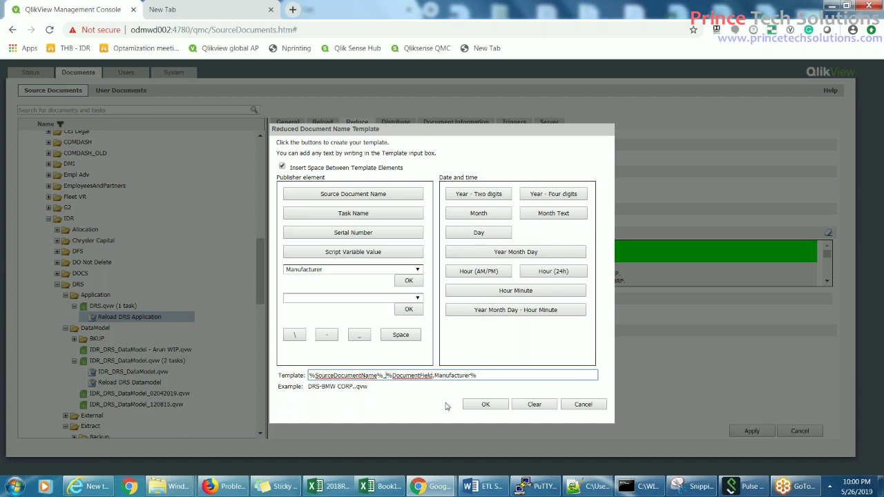
{"action": "left_click", "coordinate": [418, 398]}
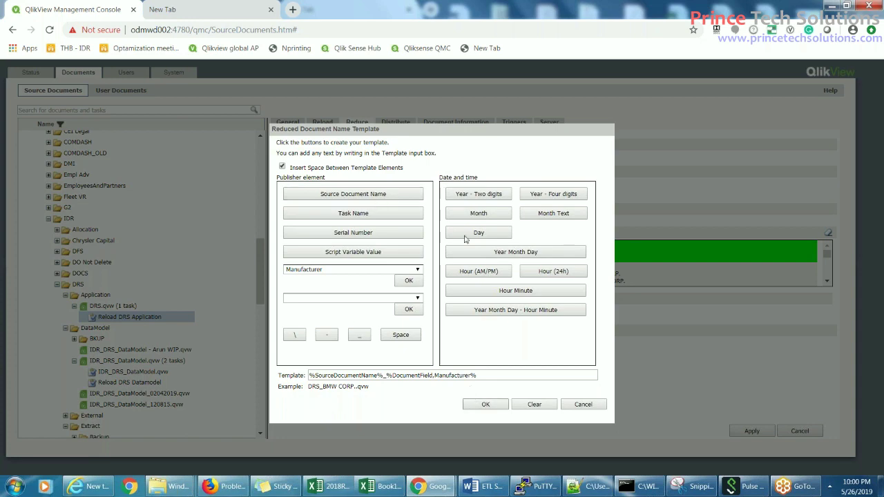
- Accept the name template and apply the task's reduce settings
{"action": "left_click", "coordinate": [483, 405]}
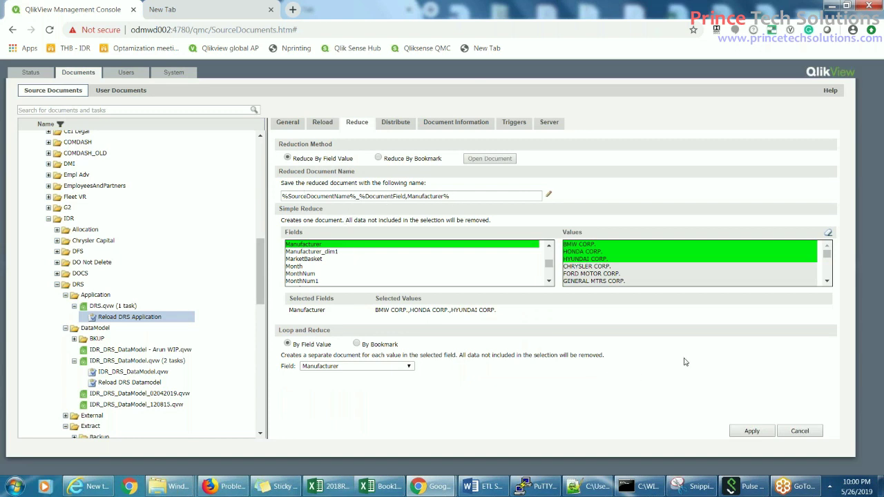
{"action": "left_click", "coordinate": [753, 431]}
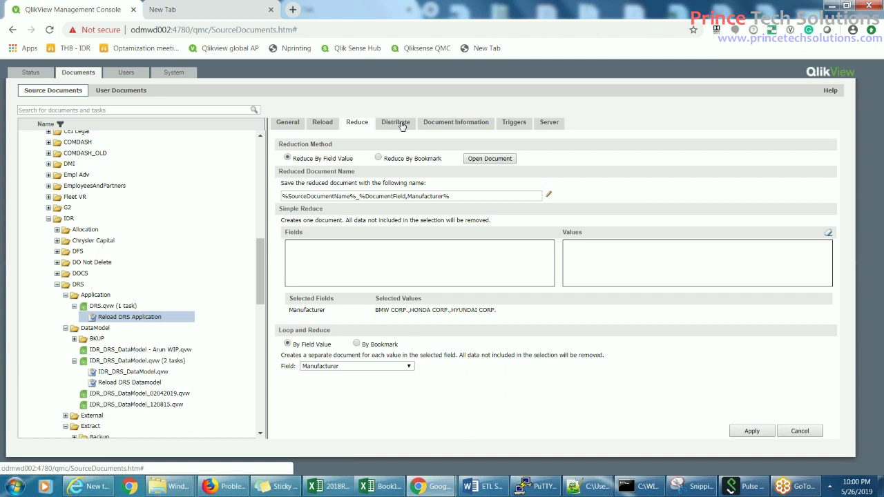
- Review the IDR_DRS.qvw task's Reload, Document Information, Triggers and Distribute settings
{"action": "left_click", "coordinate": [320, 126]}
{"action": "left_click", "coordinate": [484, 127]}
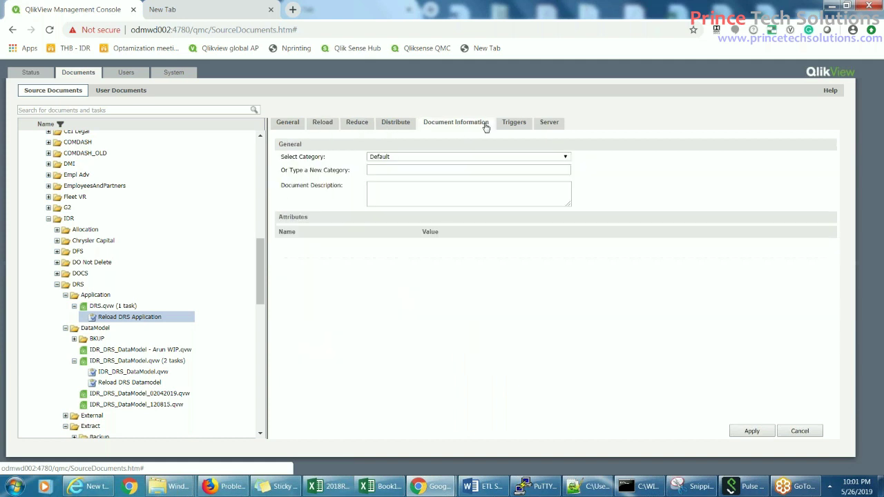
{"action": "left_click", "coordinate": [511, 127]}
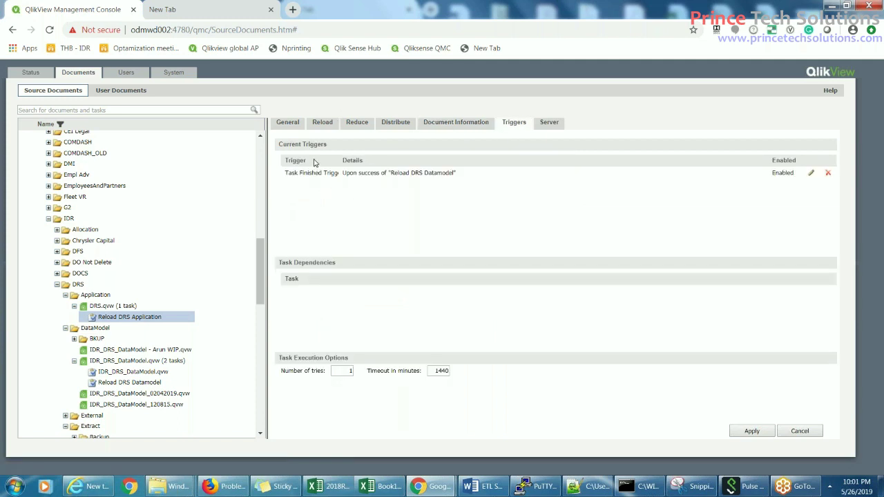
{"action": "left_click", "coordinate": [389, 123]}
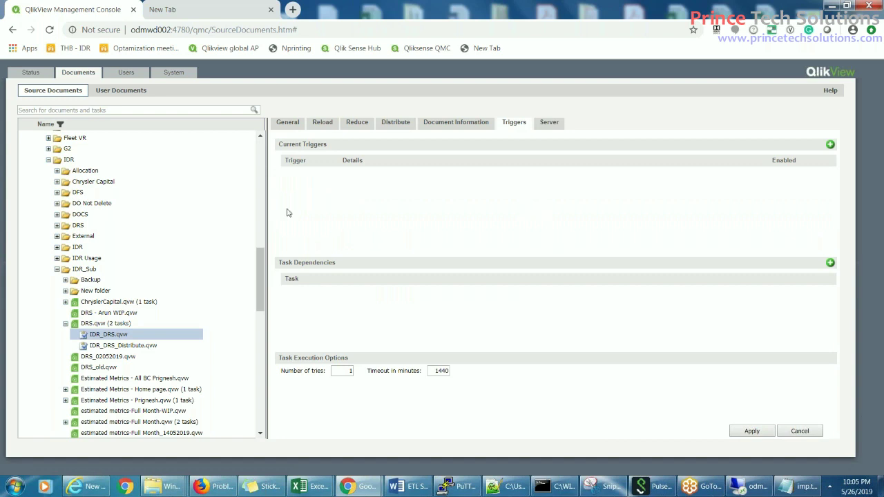
- Collapse DRS.qvw, the IDR_Sub folder and the IDR subfolder in the Source Documents tree
{"action": "left_click", "coordinate": [103, 323]}
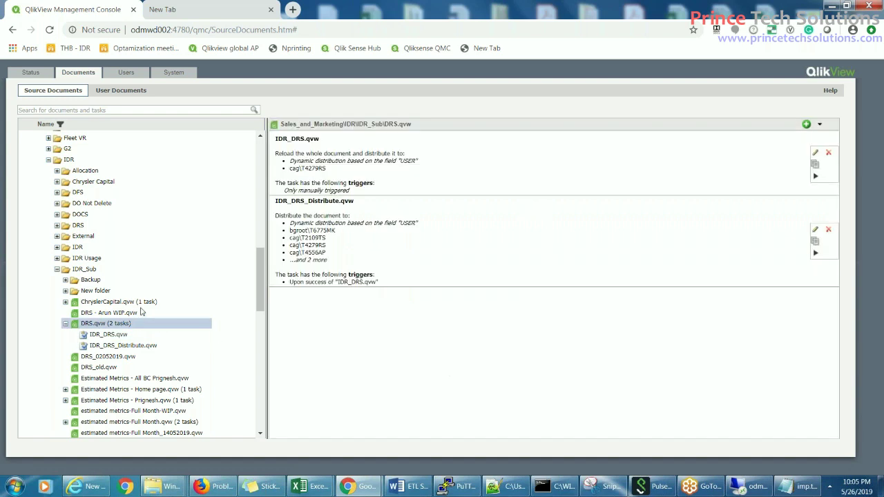
{"action": "left_click", "coordinate": [65, 323]}
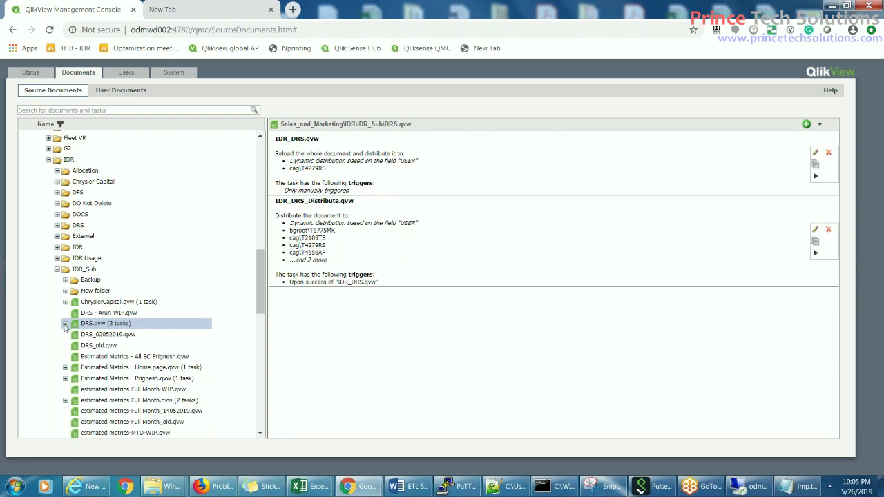
{"action": "left_click", "coordinate": [57, 269]}
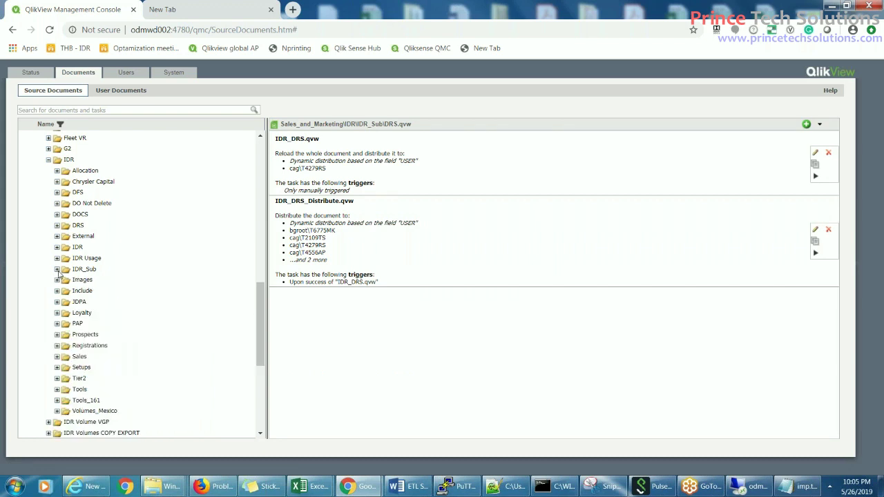
{"action": "left_click", "coordinate": [56, 248]}
{"action": "left_click", "coordinate": [56, 248]}
{"action": "left_click", "coordinate": [57, 248]}
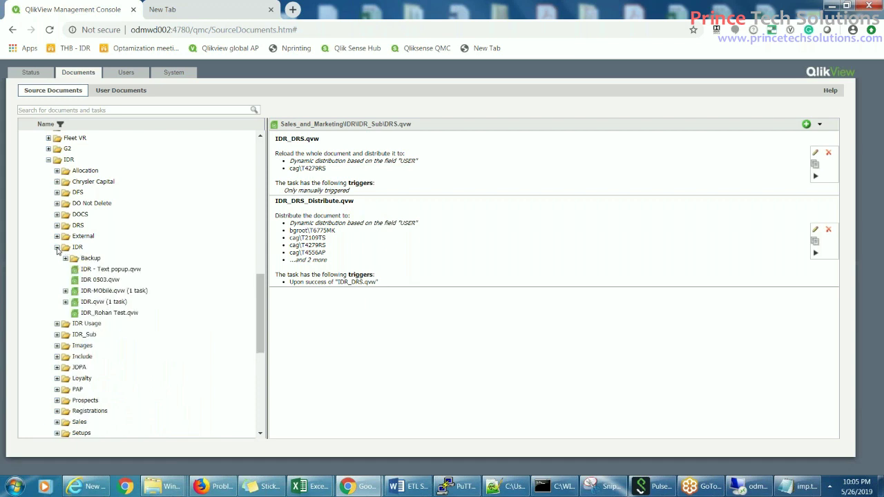
{"action": "left_click", "coordinate": [57, 248]}
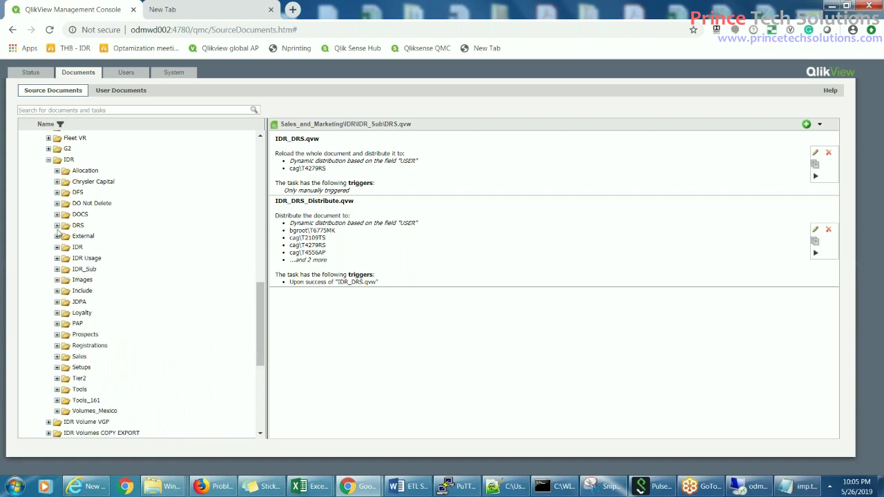
- Open the Reload DRS Application task under DRS > Application > DRS.qvw on its Distribute tab
{"action": "left_click", "coordinate": [57, 225]}
{"action": "left_click", "coordinate": [64, 236]}
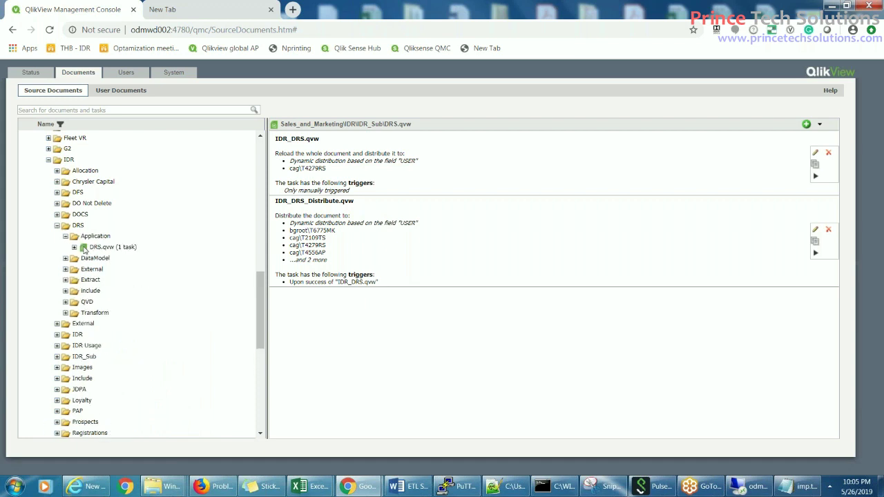
{"action": "left_click", "coordinate": [75, 247]}
{"action": "left_click", "coordinate": [100, 250]}
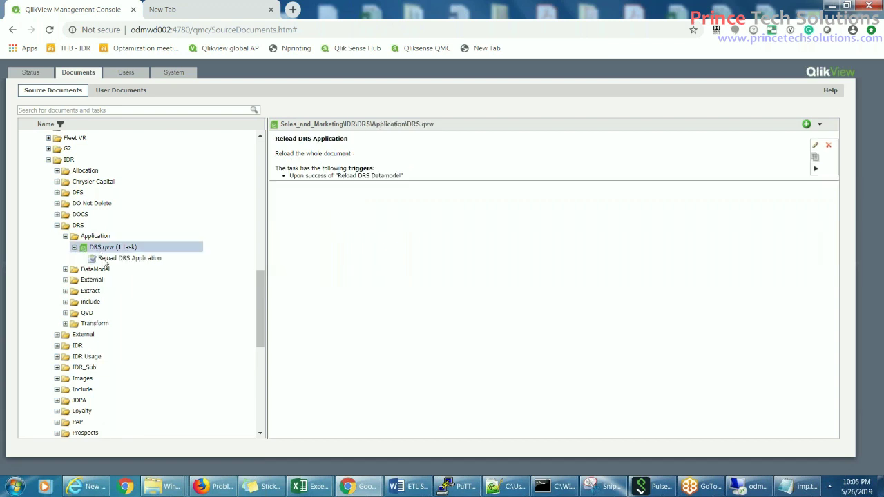
{"action": "left_click", "coordinate": [103, 258]}
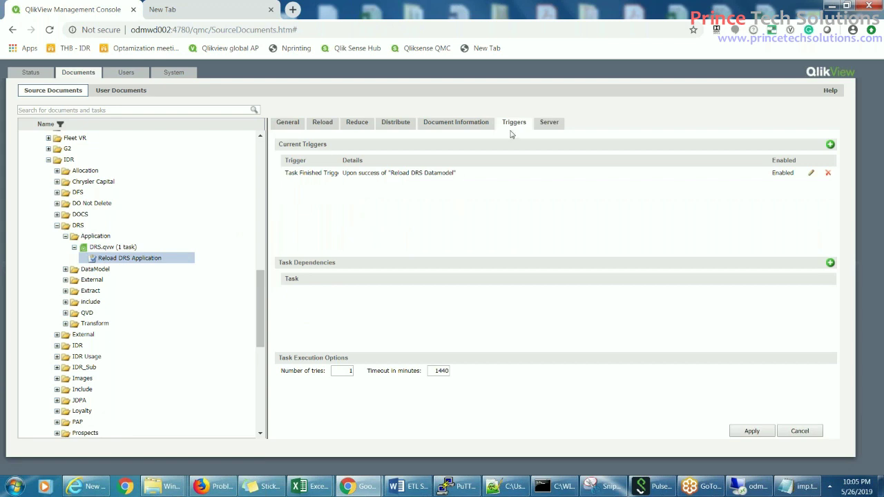
{"action": "left_click", "coordinate": [400, 129]}
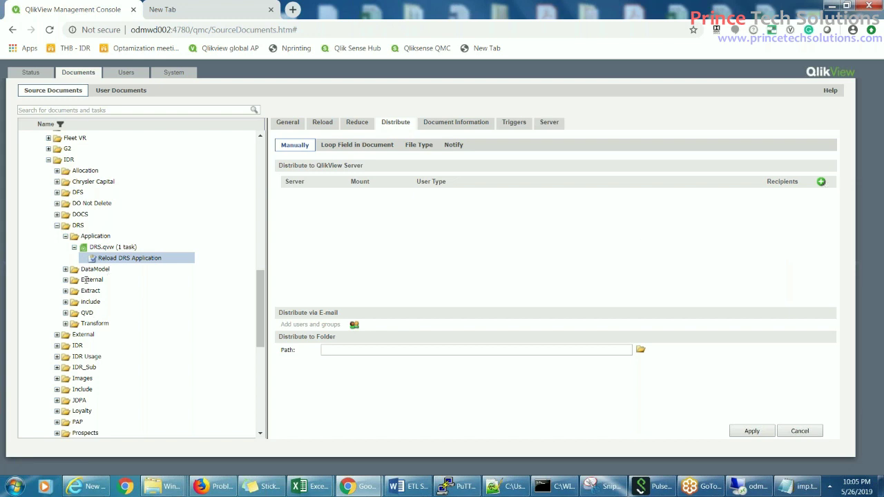
- Add a QlikView Server distribution on QVS@odmwd002 using the IDR mount
{"action": "left_click", "coordinate": [821, 182]}
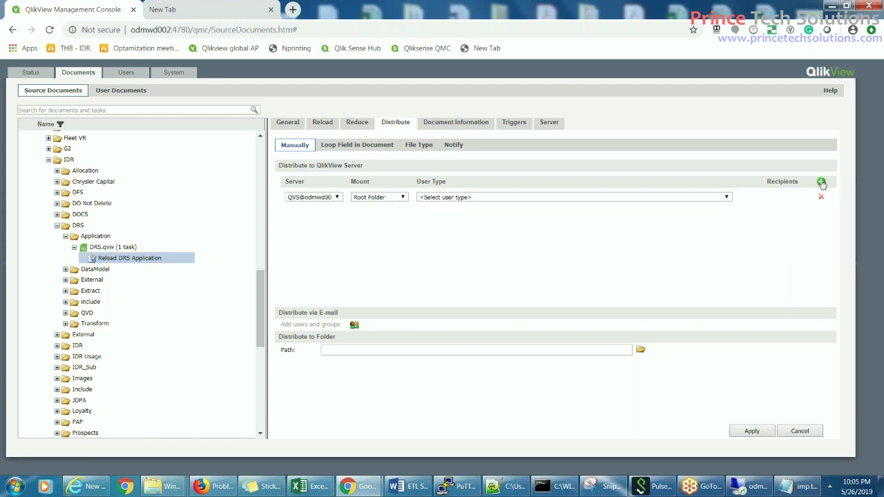
{"action": "left_click", "coordinate": [338, 199]}
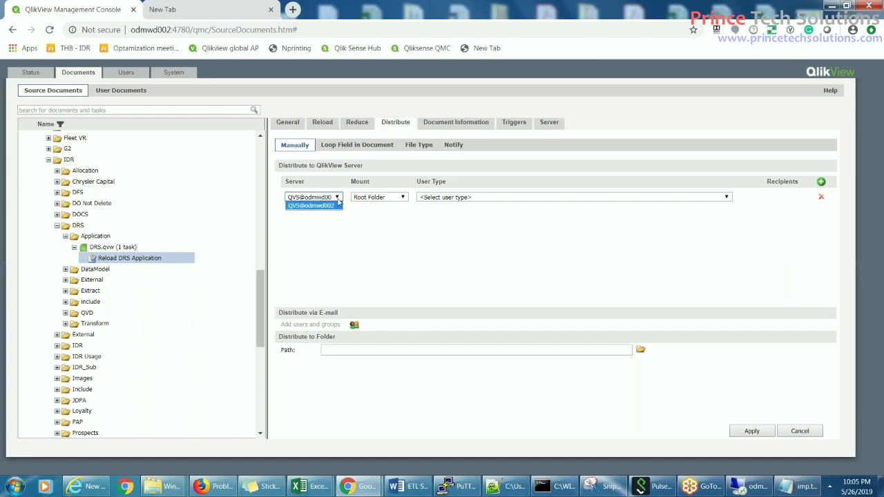
{"action": "left_click", "coordinate": [388, 198]}
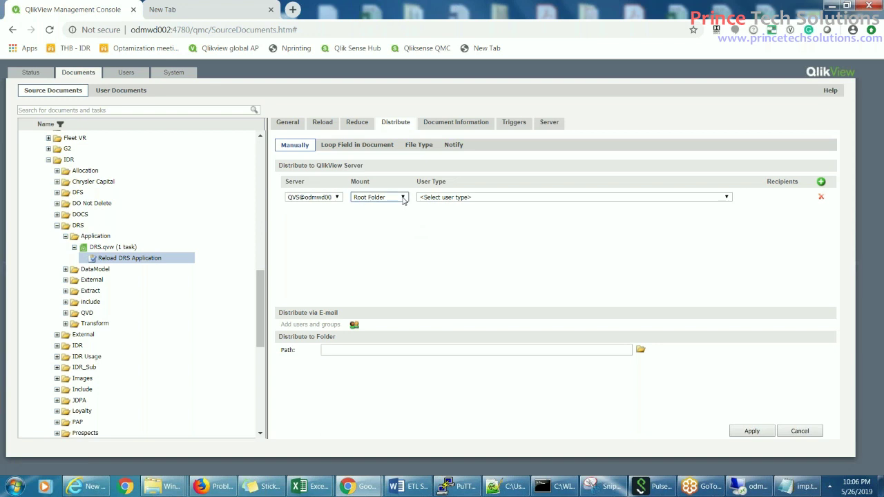
{"action": "left_click", "coordinate": [403, 198]}
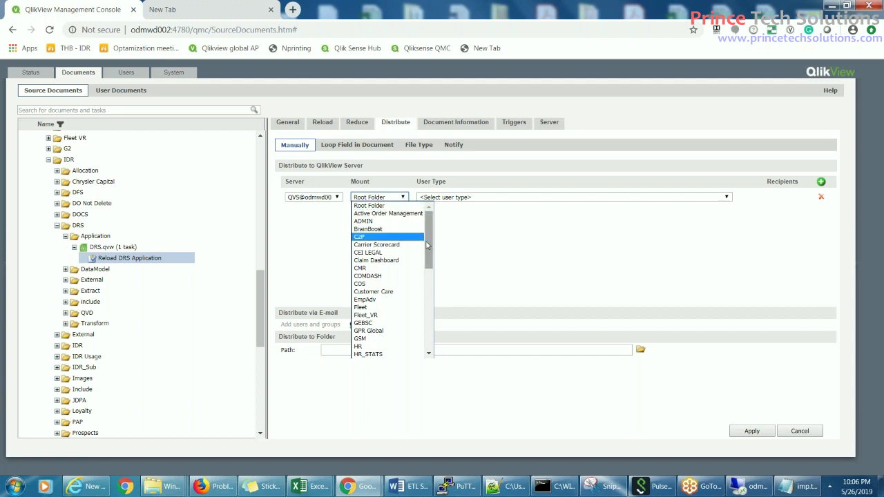
{"action": "type", "text": "idr"}
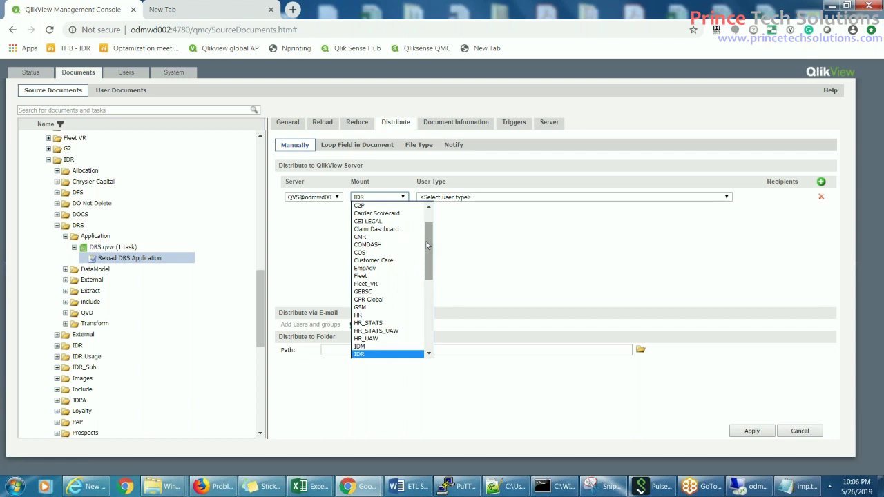
{"action": "left_click", "coordinate": [373, 354]}
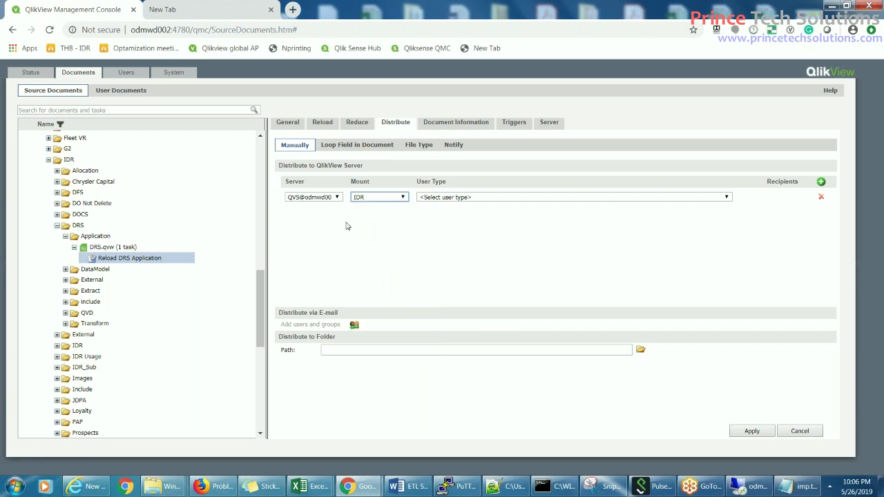
{"action": "left_click", "coordinate": [544, 245]}
- Set the distribution's User Type to Named Users and bring up the Manage Users picker
{"action": "left_click", "coordinate": [726, 198]}
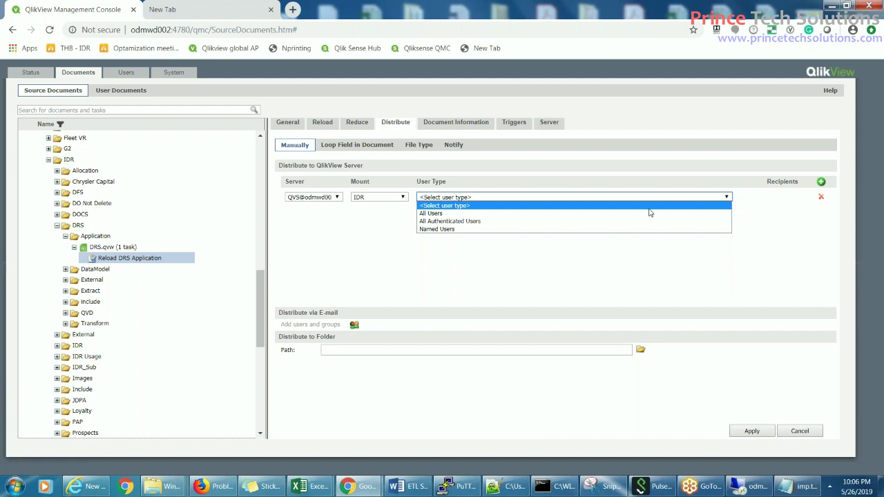
{"action": "left_click", "coordinate": [447, 229]}
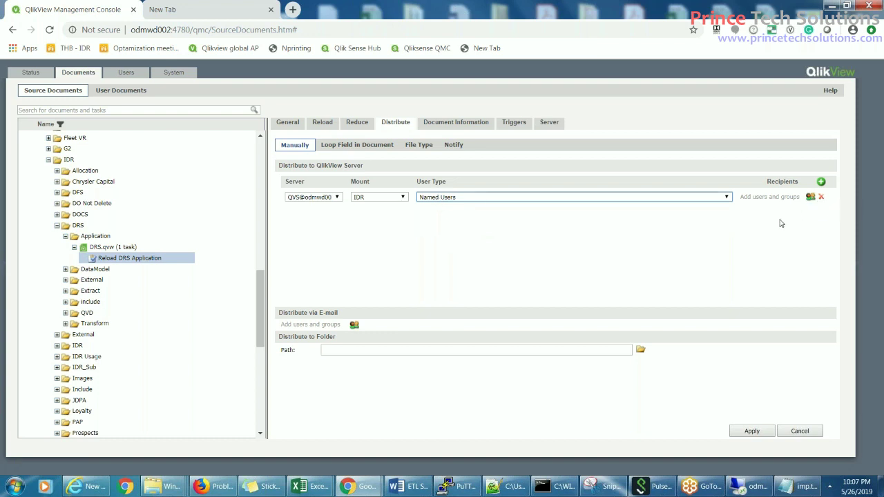
{"action": "left_click", "coordinate": [810, 198]}
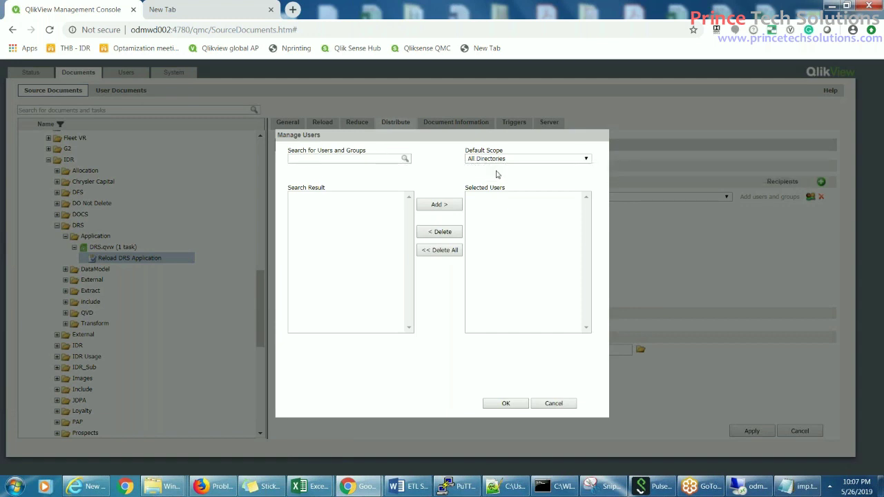
- Search for the user by user ID and add them as the distribution's only recipient
{"action": "left_click", "coordinate": [345, 159]}
{"action": "type", "text": "**t5934ks"}
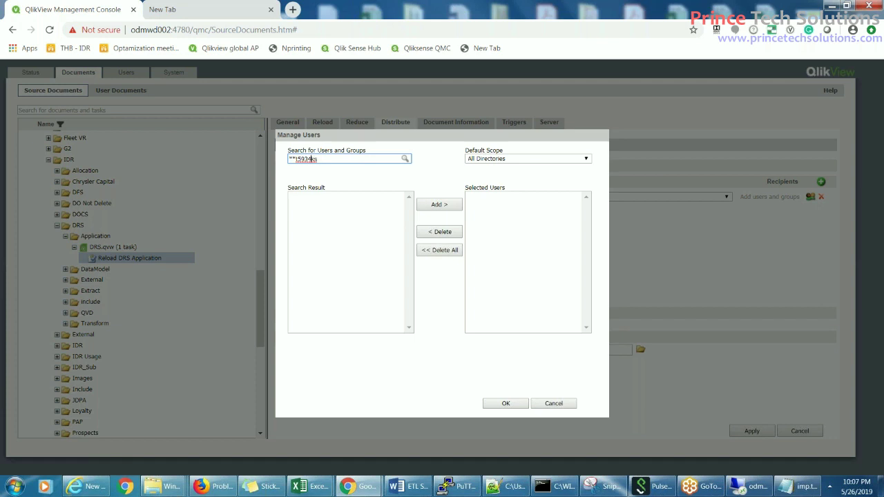
{"action": "key", "text": "BackSpace"}
{"action": "key", "text": "BackSpace"}
{"action": "left_click", "coordinate": [405, 159]}
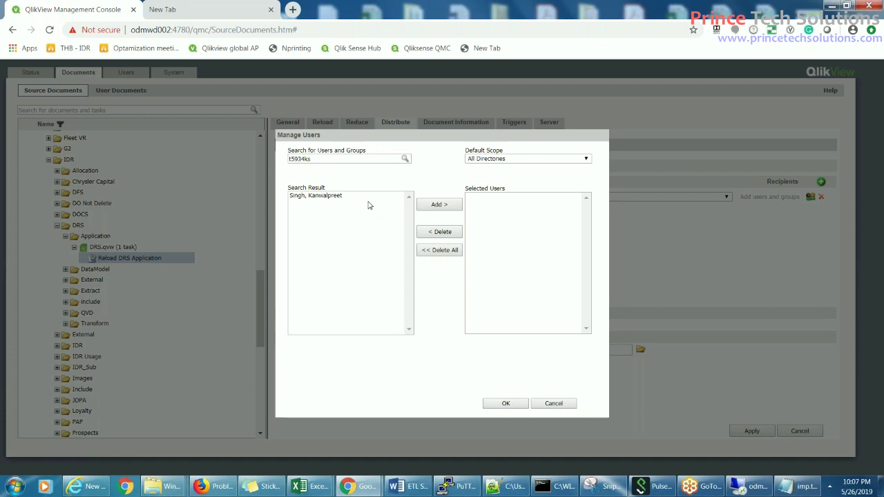
{"action": "left_click", "coordinate": [337, 197]}
{"action": "left_click", "coordinate": [435, 205]}
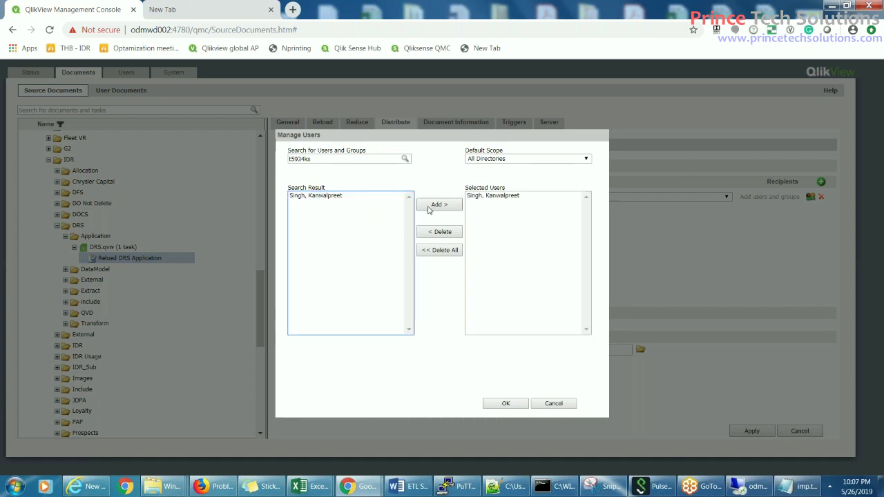
{"action": "left_click", "coordinate": [506, 404]}
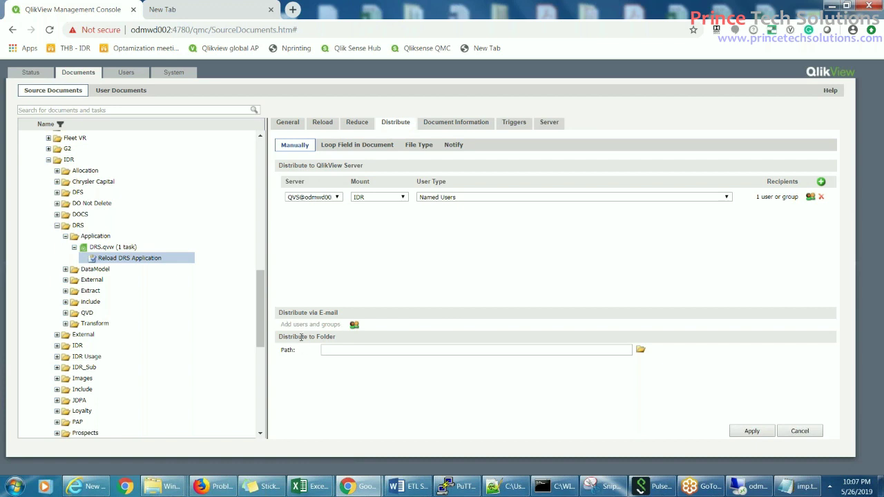
- Apply the task's distribution and server settings, review its General summary, then go to Status
{"action": "left_click", "coordinate": [755, 431]}
{"action": "left_click", "coordinate": [549, 122]}
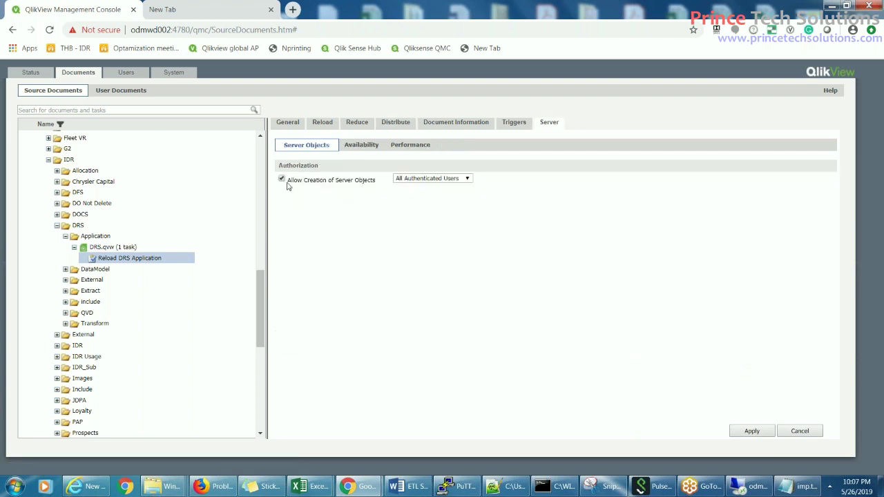
{"action": "left_click", "coordinate": [757, 434]}
{"action": "left_click", "coordinate": [288, 124]}
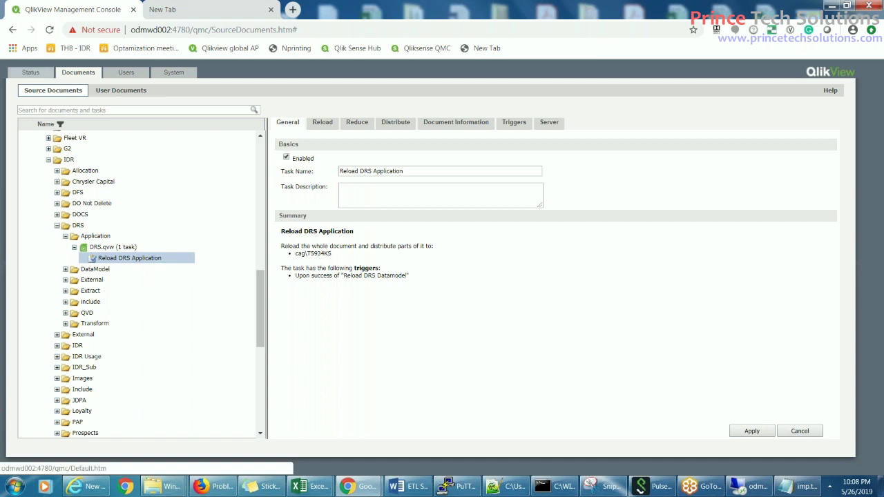
{"action": "left_click", "coordinate": [31, 72]}
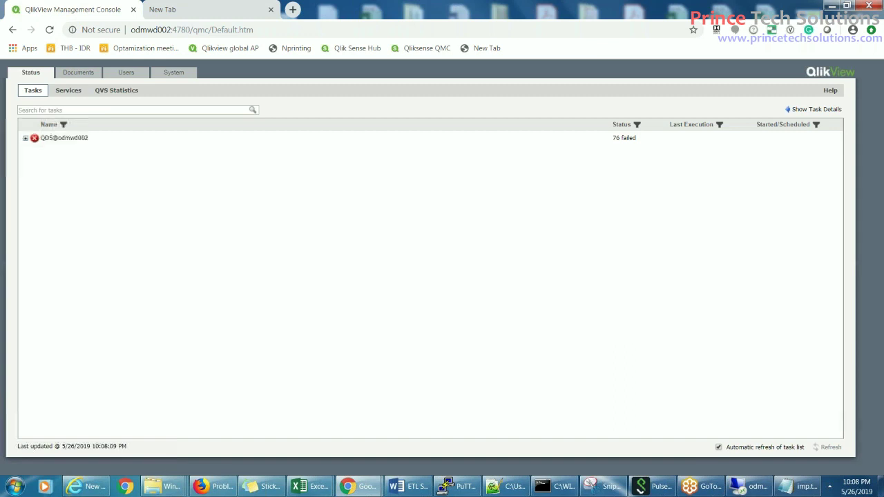
- Expand the server's IDR and IDR Sub task folders, then switch to Source Documents
{"action": "left_click", "coordinate": [25, 139]}
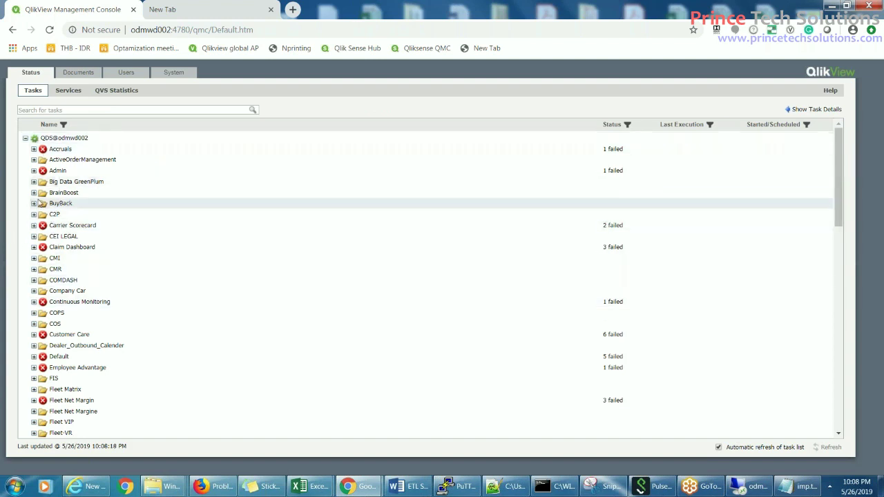
{"action": "scroll", "coordinate": [41, 250], "scroll_direction": "down", "scroll_amount": 3}
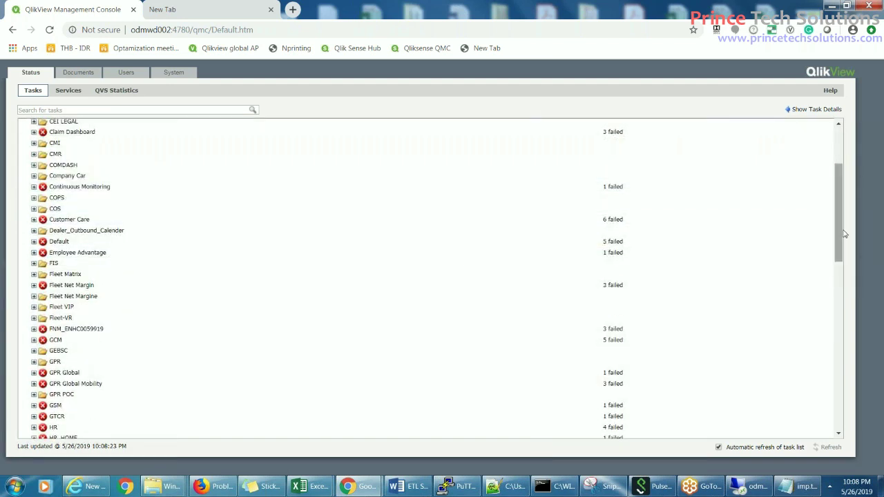
{"action": "left_click_drag", "start_coordinate": [843, 237], "coordinate": [842, 319]}
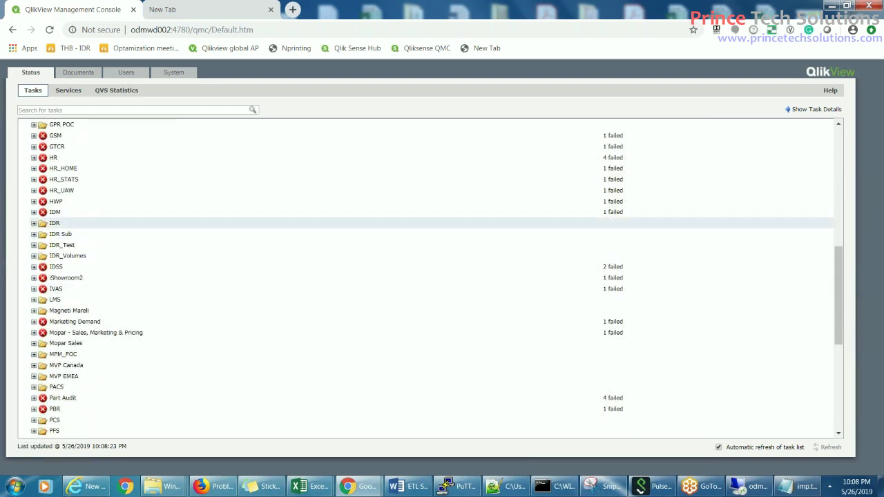
{"action": "left_click", "coordinate": [34, 223]}
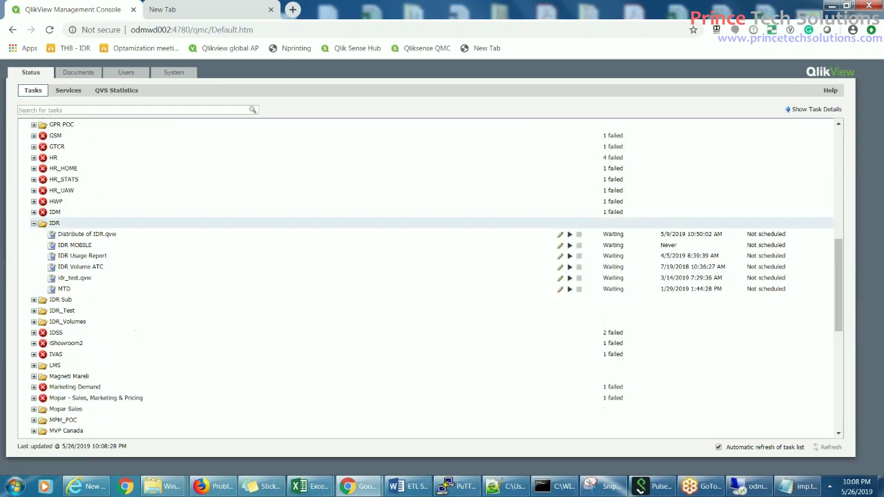
{"action": "left_click", "coordinate": [76, 277]}
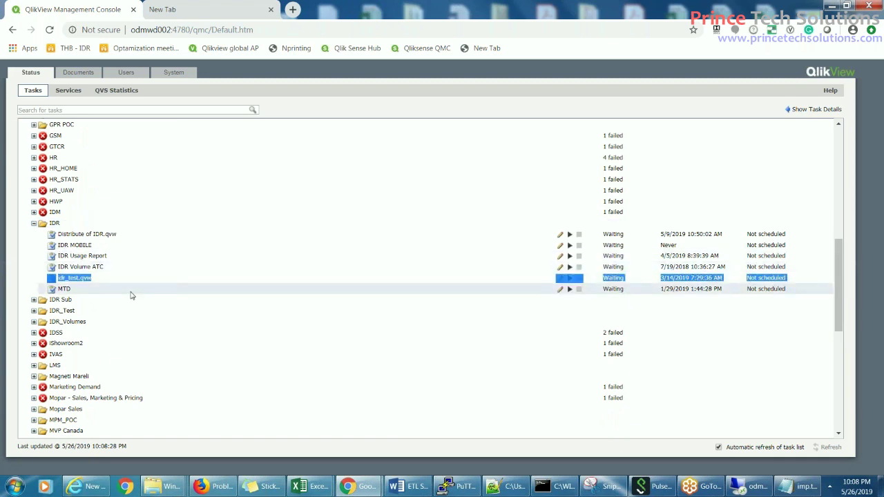
{"action": "left_click", "coordinate": [34, 300]}
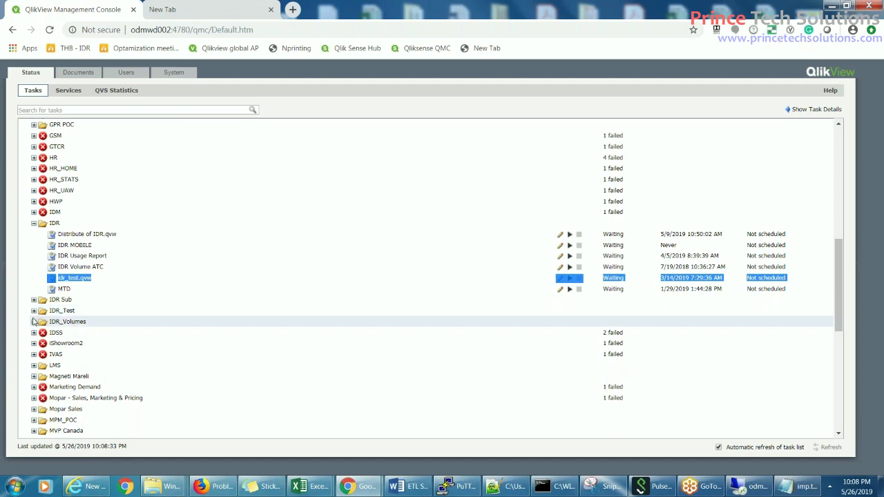
{"action": "left_click", "coordinate": [76, 74]}
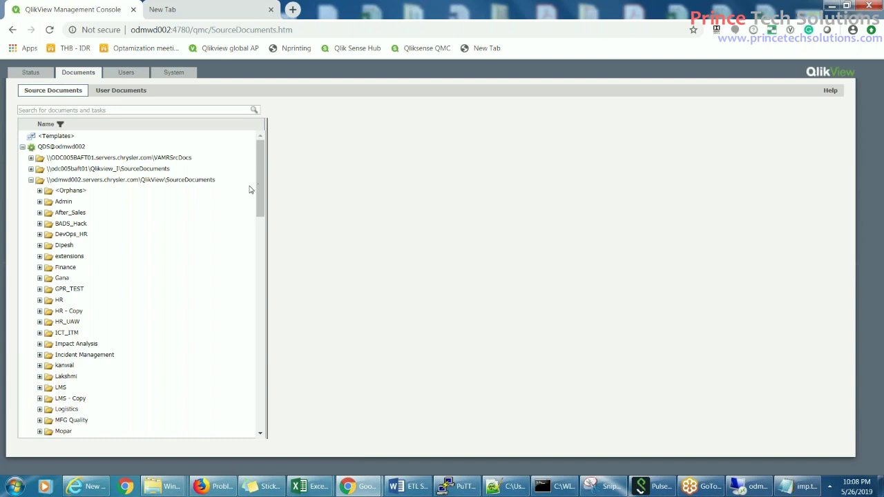
- Open the Reload DRS Application task settings and copy its task name
{"action": "left_click_drag", "start_coordinate": [259, 186], "coordinate": [275, 317]}
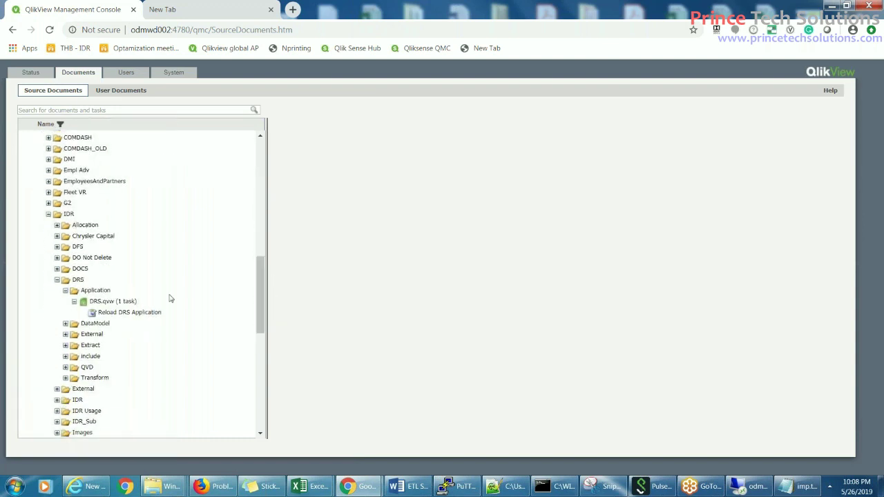
{"action": "left_click", "coordinate": [101, 313]}
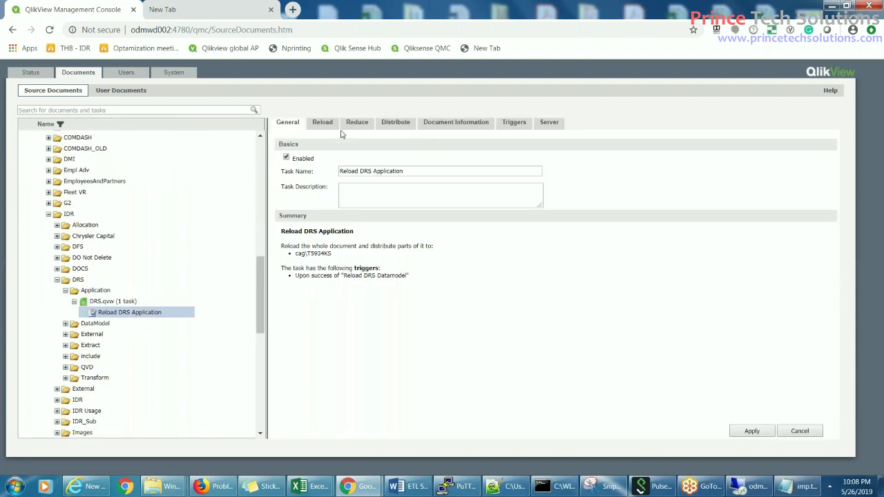
{"action": "left_click_drag", "start_coordinate": [419, 173], "coordinate": [338, 169]}
{"action": "key", "text": "ctrl+c"}
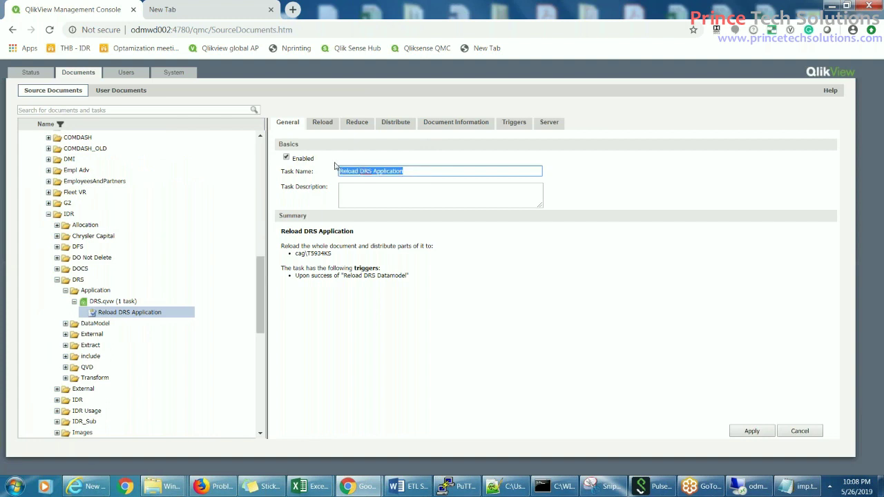
- Filter the Status task list by 'Reload DRS Application' and select that task
{"action": "left_click", "coordinate": [23, 76]}
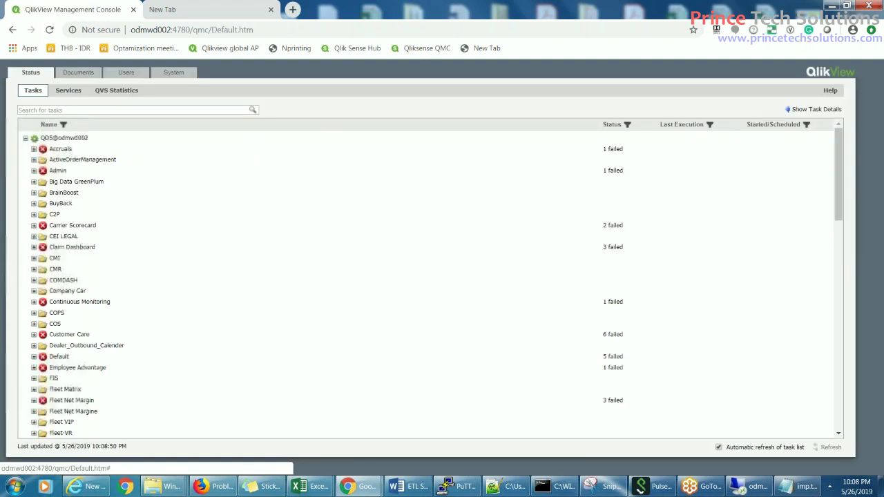
{"action": "left_click", "coordinate": [53, 110]}
{"action": "key", "text": "ctrl+v"}
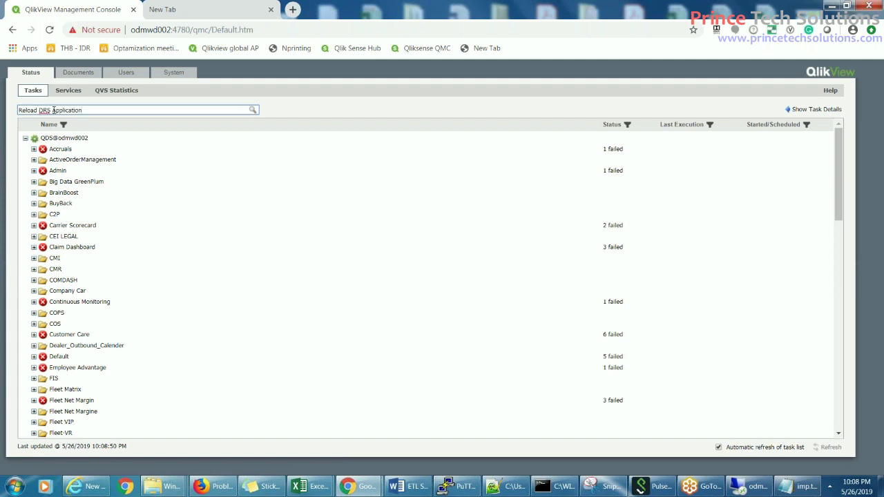
{"action": "key", "text": "Return"}
{"action": "left_click", "coordinate": [66, 138]}
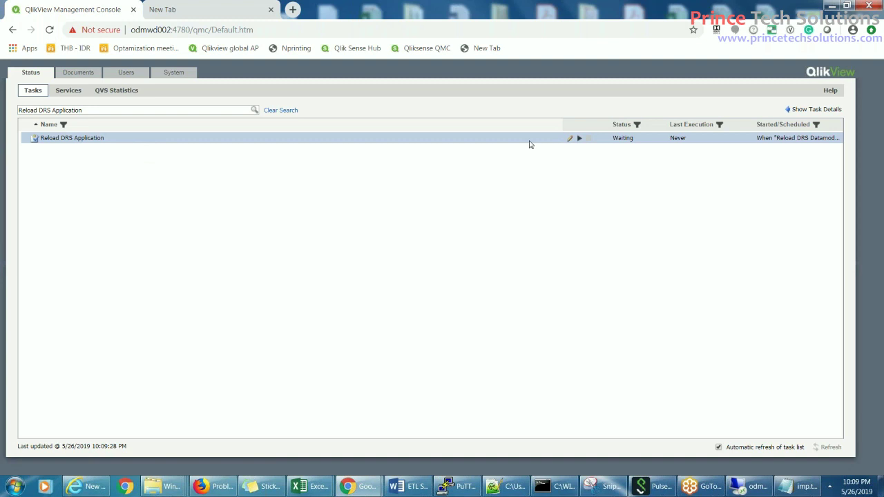
- Run the Reload DRS Application task from its action menu
{"action": "right_click", "coordinate": [484, 141]}
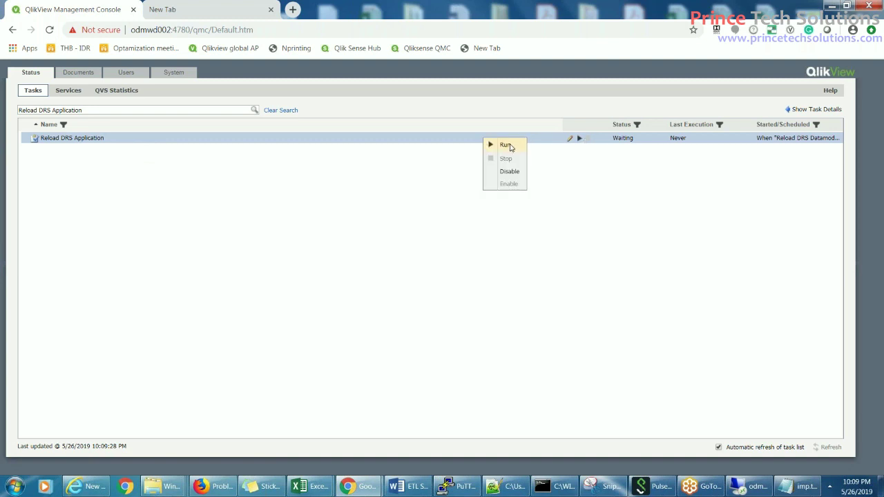
{"action": "left_click", "coordinate": [506, 145]}
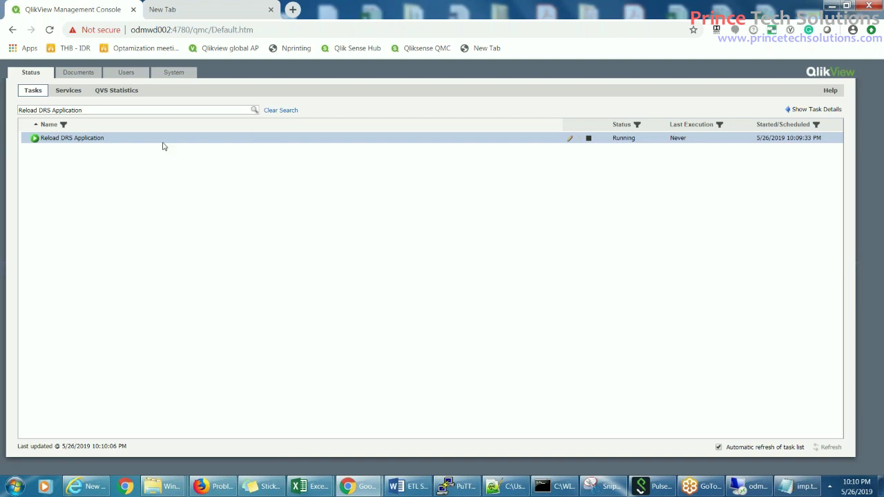
- Clear the task search and bring up the expand options for the IDR Sub folder
{"action": "left_click", "coordinate": [274, 111]}
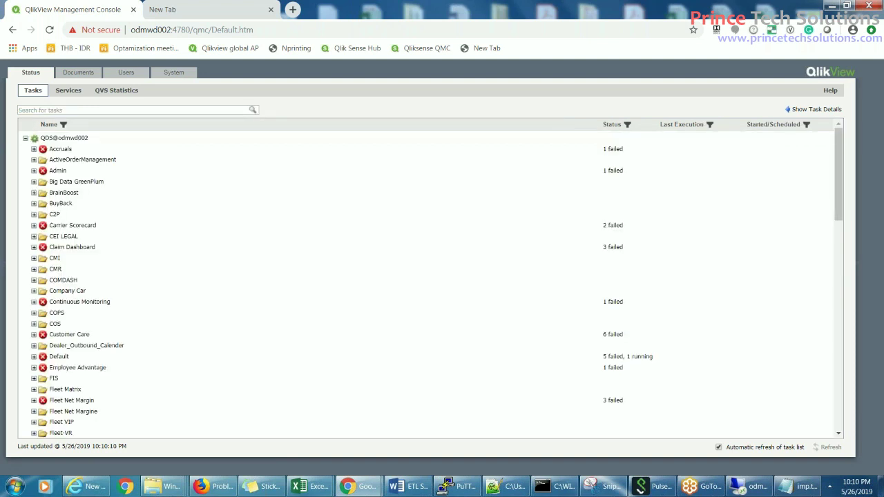
{"action": "left_click_drag", "start_coordinate": [841, 163], "coordinate": [840, 293]}
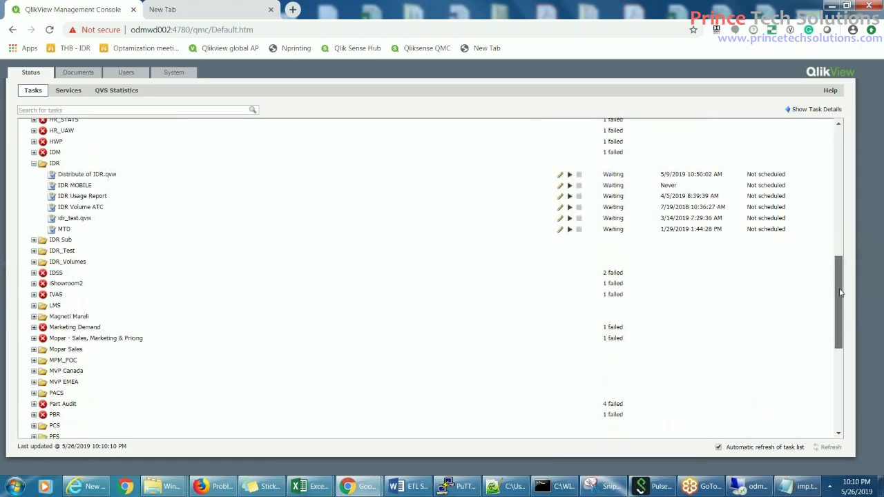
{"action": "right_click", "coordinate": [71, 241]}
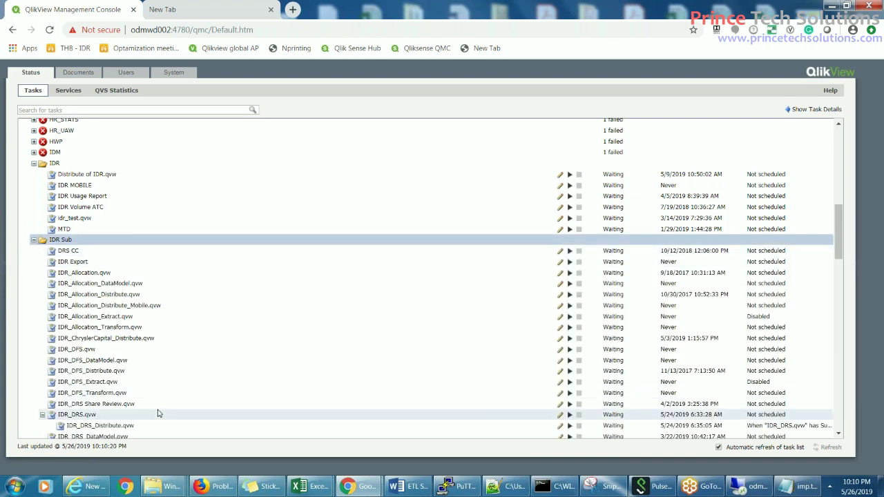
{"action": "left_click_drag", "start_coordinate": [840, 229], "coordinate": [258, 187]}
{"action": "left_click", "coordinate": [78, 71]}
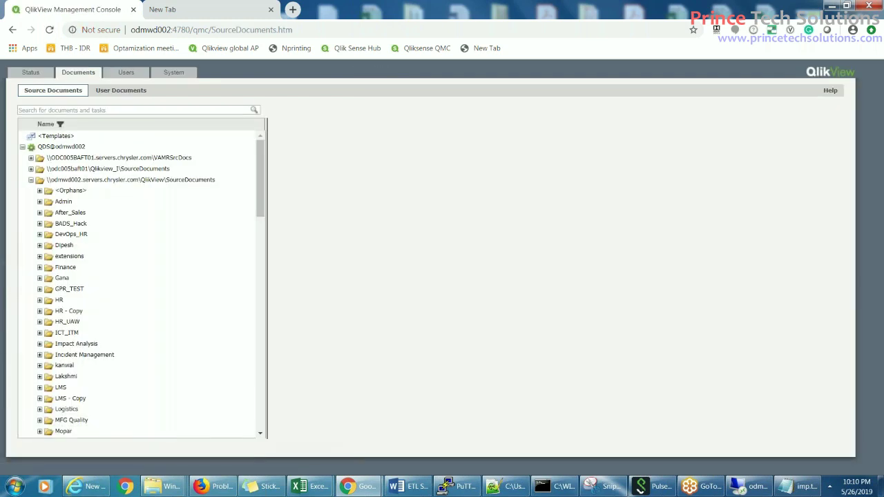
{"action": "left_click_drag", "start_coordinate": [259, 200], "coordinate": [279, 337]}
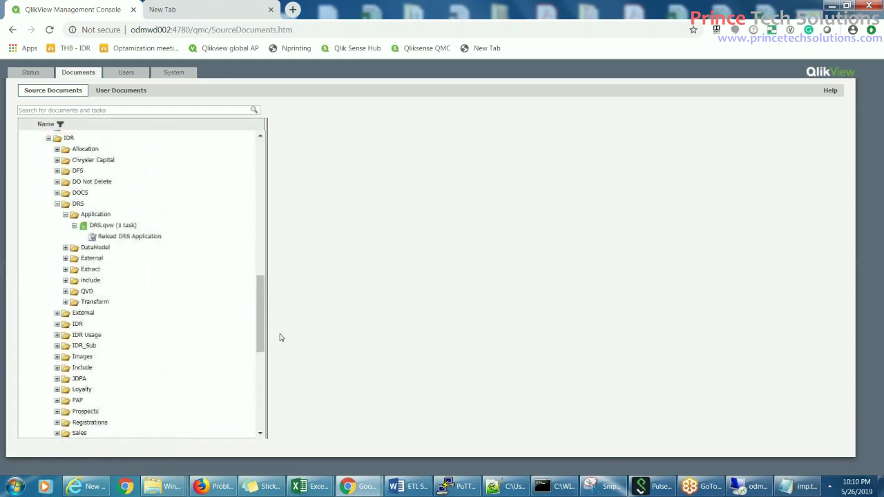
{"action": "left_click", "coordinate": [115, 237]}
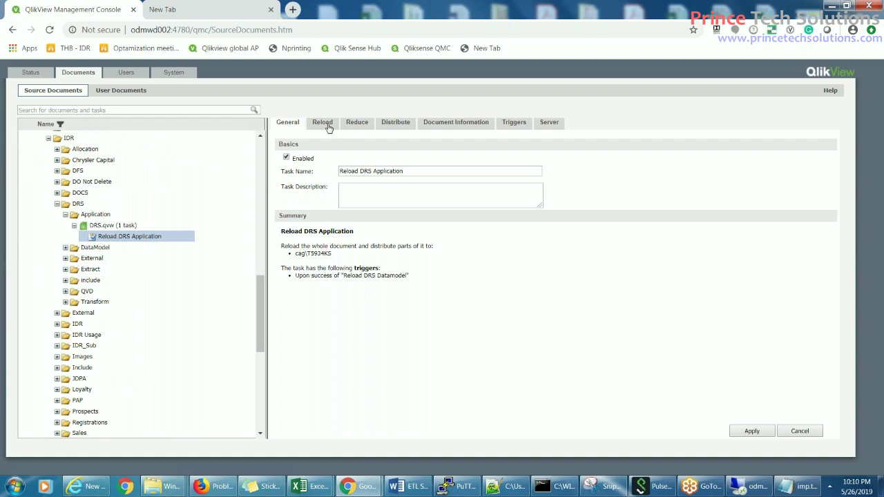
{"action": "left_click", "coordinate": [390, 126]}
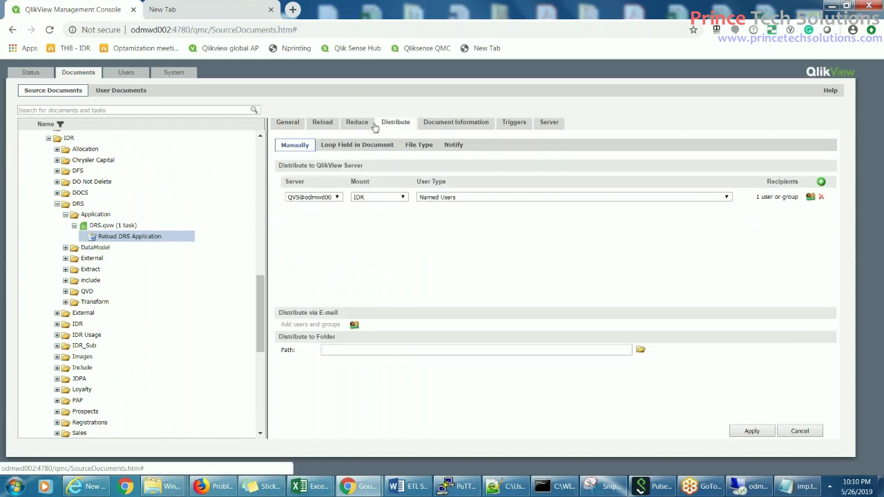
{"action": "left_click", "coordinate": [467, 124]}
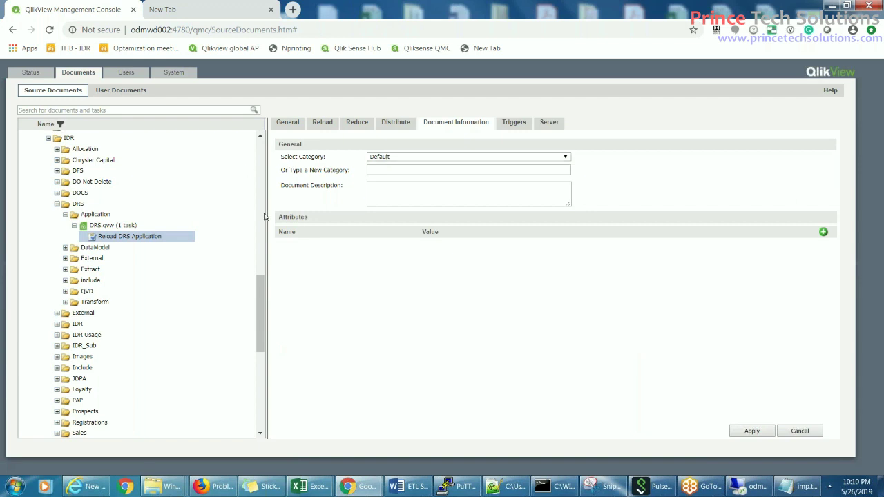
{"action": "scroll", "coordinate": [257, 258], "scroll_direction": "up", "scroll_amount": 10}
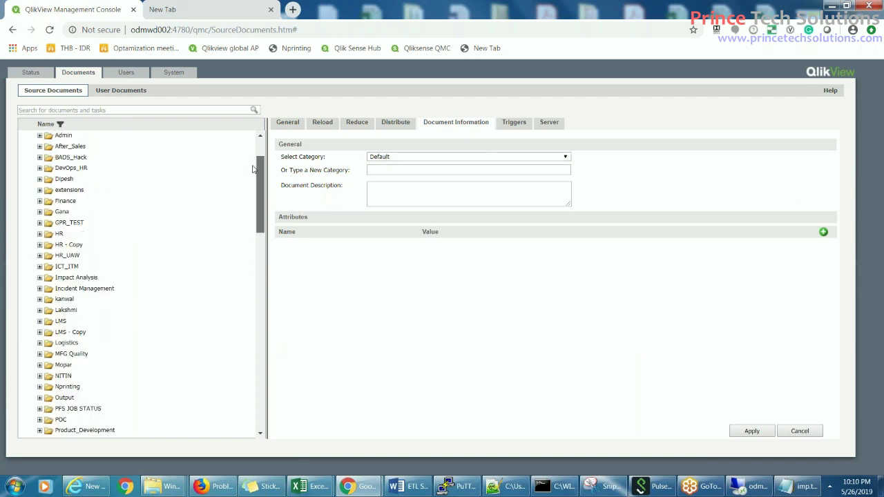
{"action": "left_click", "coordinate": [30, 71]}
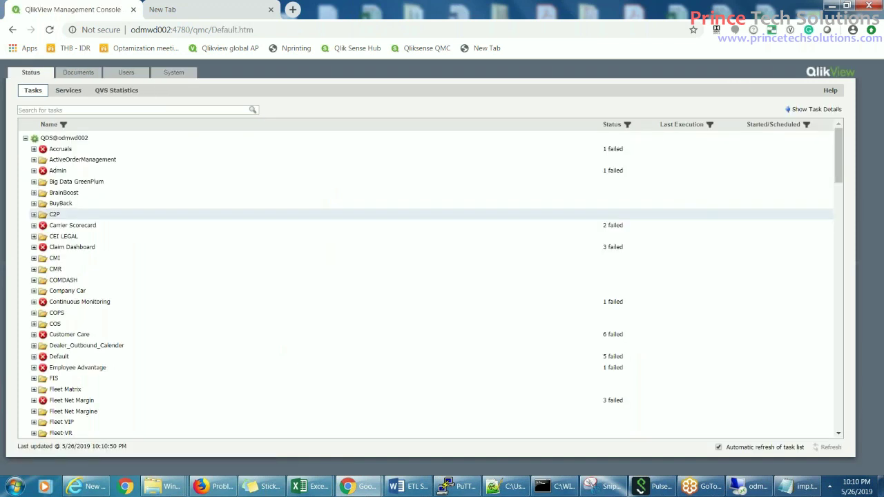
- Expand all nested tasks in the Admin folder, then switch to the source documents tree
{"action": "left_click", "coordinate": [34, 170]}
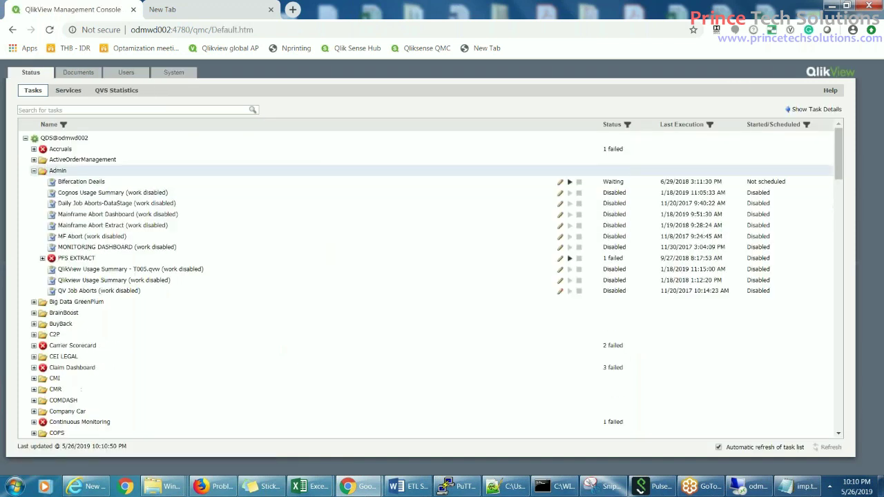
{"action": "right_click", "coordinate": [67, 172]}
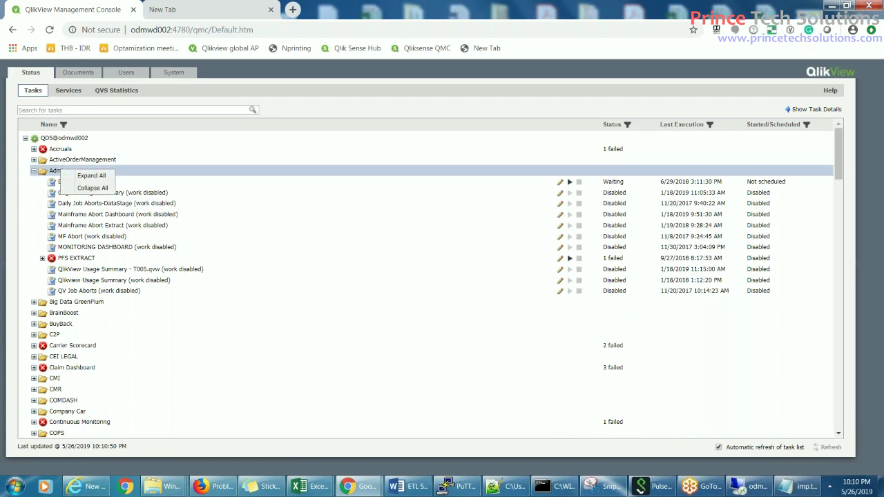
{"action": "left_click", "coordinate": [68, 172]}
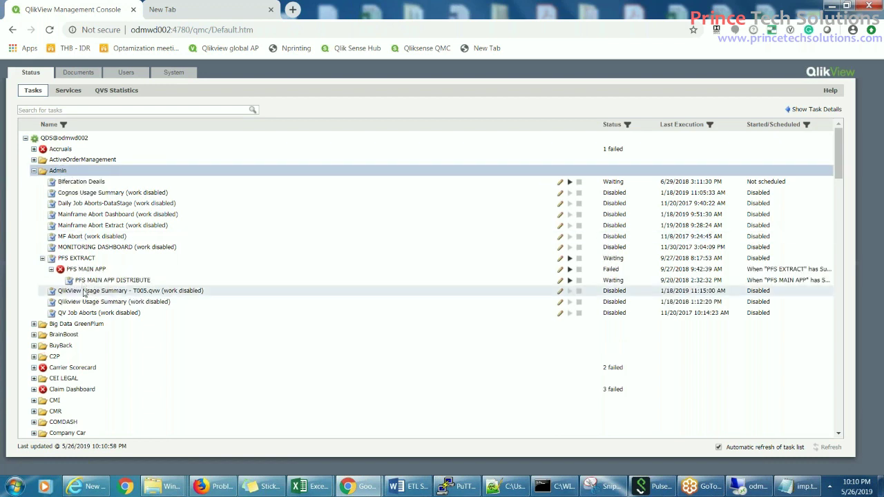
{"action": "left_click", "coordinate": [76, 72]}
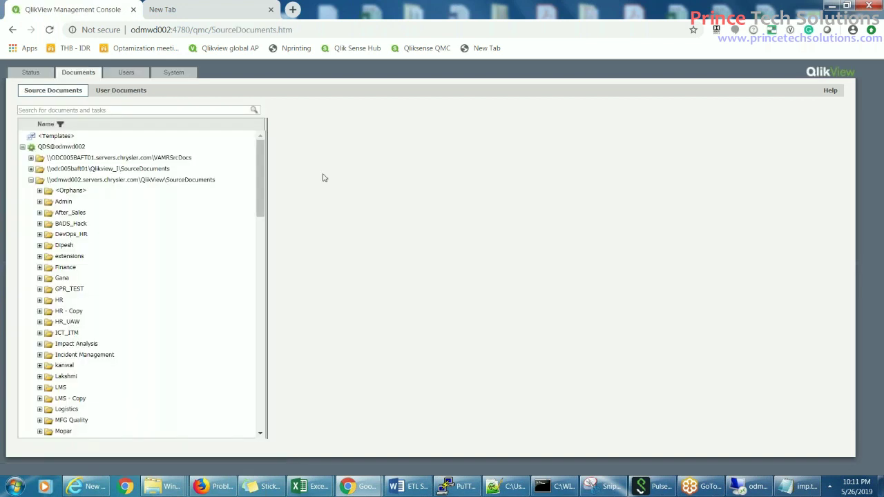
- Set the Reload DRS Application task's document category to Admin and apply it
{"action": "left_click_drag", "start_coordinate": [261, 181], "coordinate": [276, 300]}
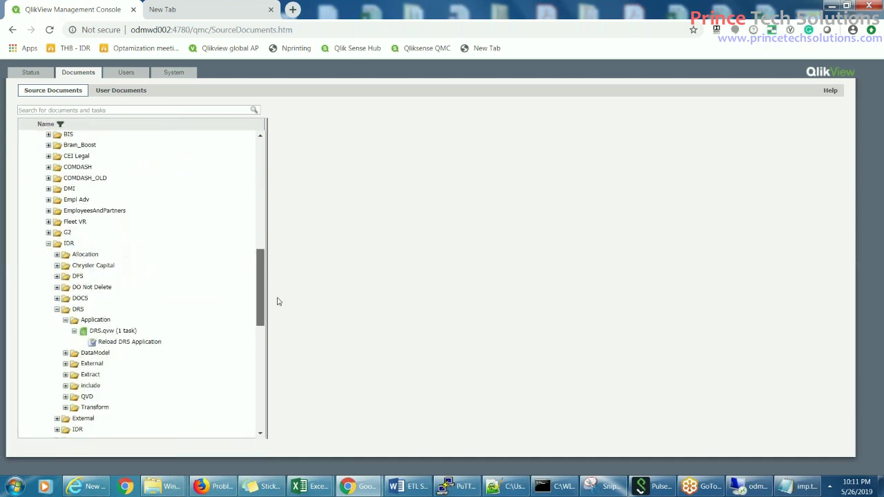
{"action": "left_click", "coordinate": [114, 342]}
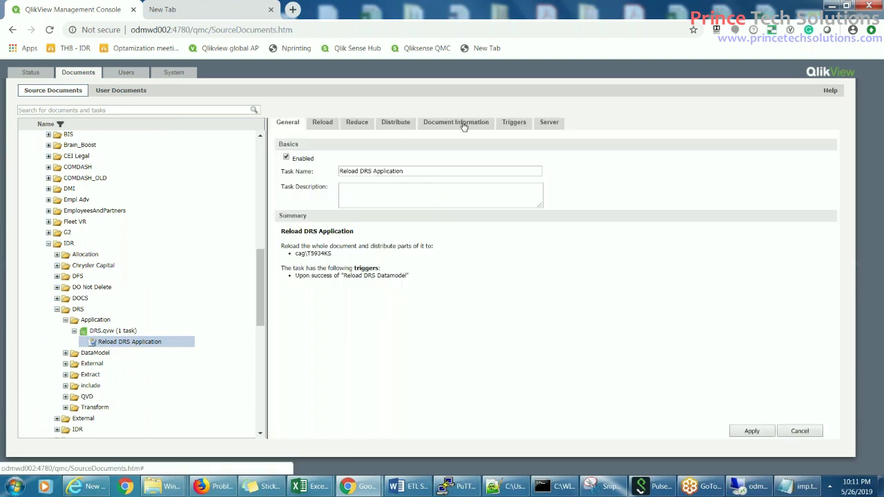
{"action": "left_click", "coordinate": [463, 126]}
{"action": "left_click", "coordinate": [403, 168]}
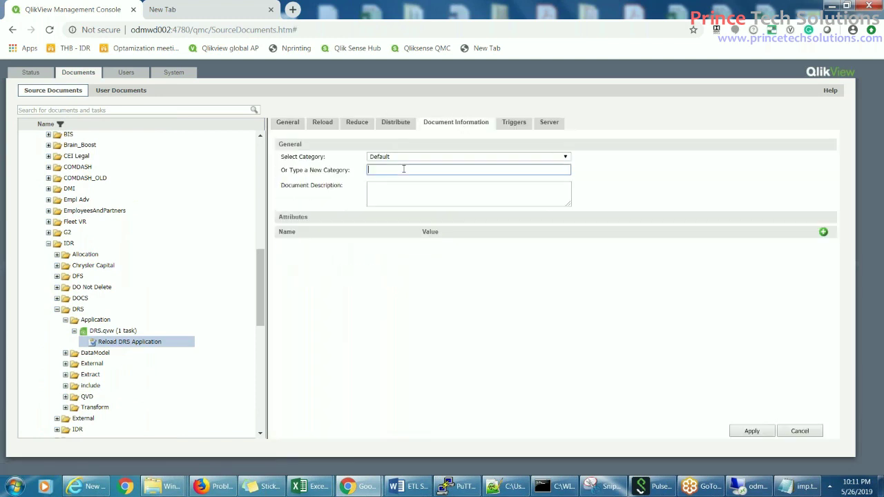
{"action": "left_click", "coordinate": [421, 157]}
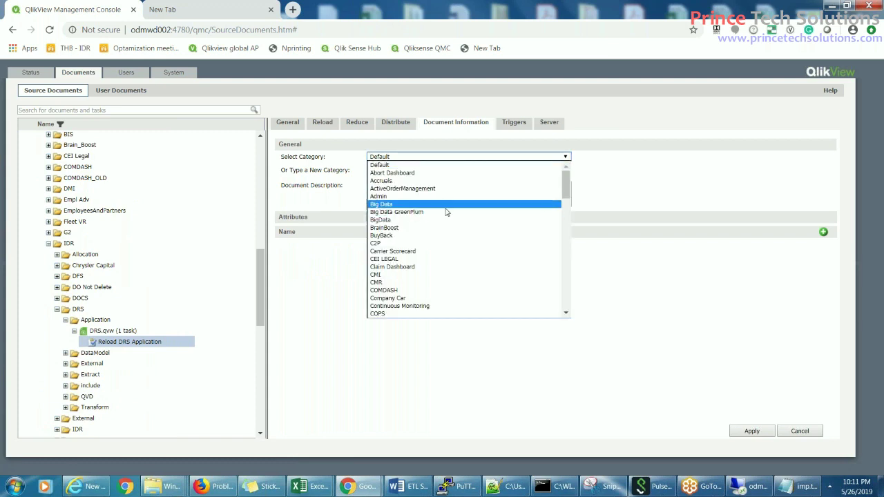
{"action": "left_click", "coordinate": [410, 197]}
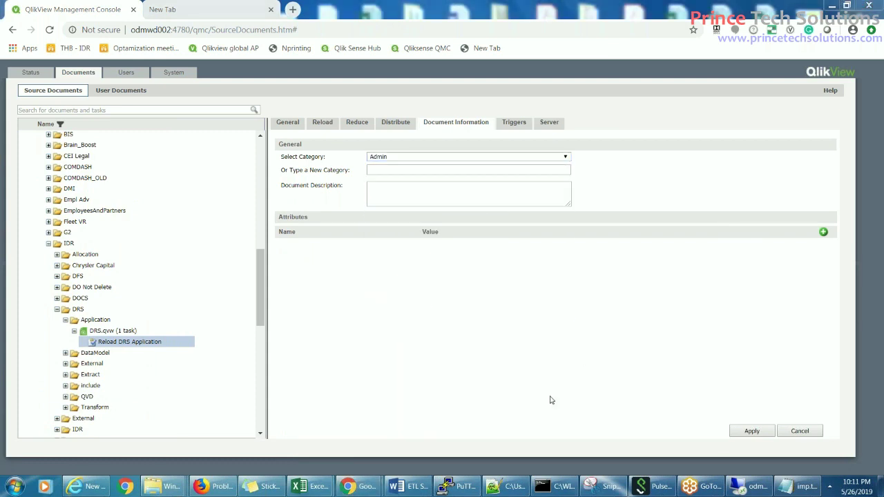
{"action": "left_click", "coordinate": [752, 431]}
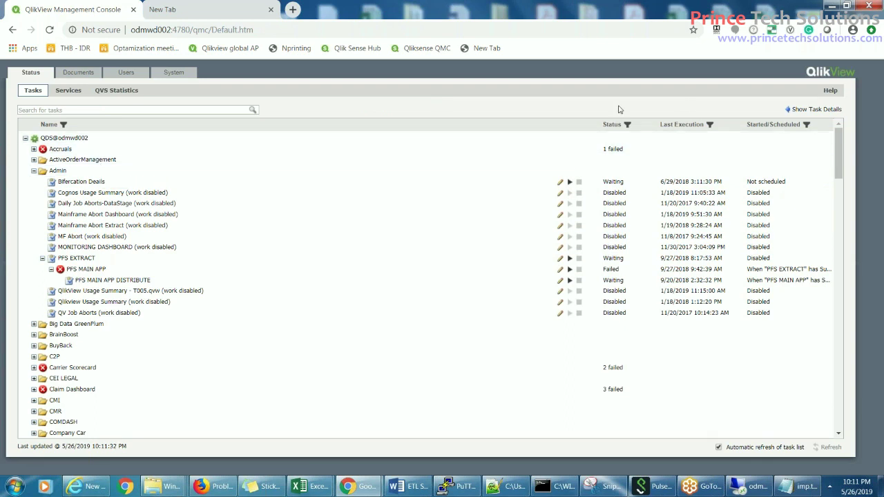
{"action": "left_click", "coordinate": [792, 110]}
{"action": "left_click", "coordinate": [626, 126]}
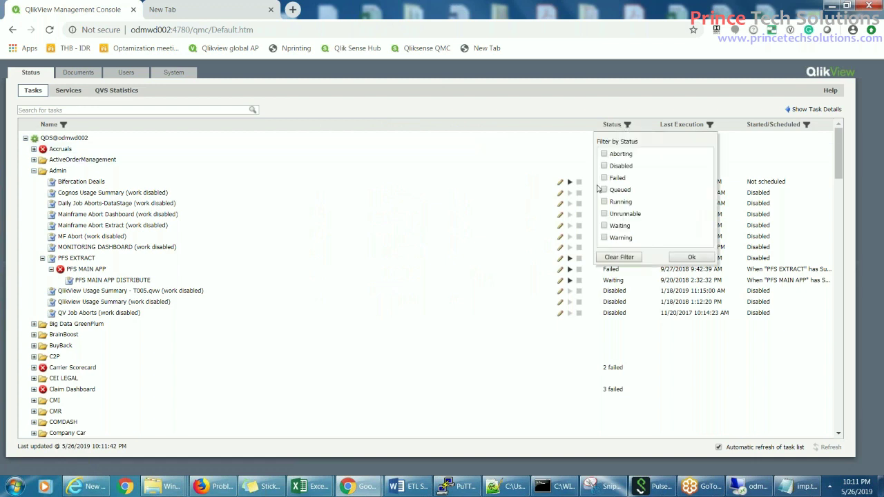
{"action": "left_click", "coordinate": [604, 202]}
{"action": "left_click", "coordinate": [682, 257]}
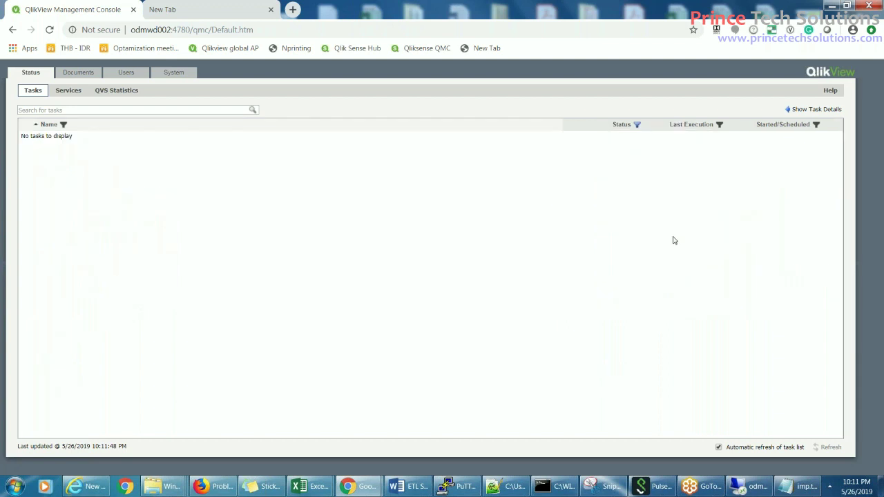
{"action": "left_click", "coordinate": [637, 125]}
{"action": "left_click", "coordinate": [613, 202]}
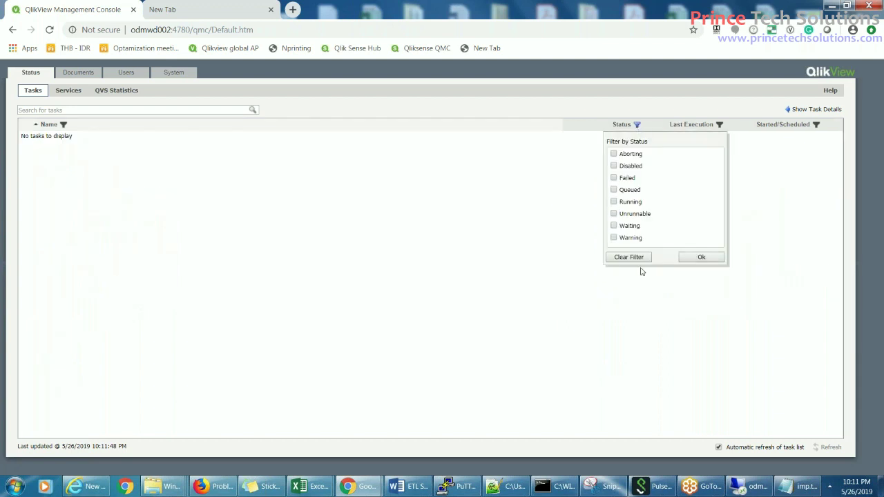
{"action": "left_click", "coordinate": [701, 257]}
{"action": "left_click", "coordinate": [87, 110]}
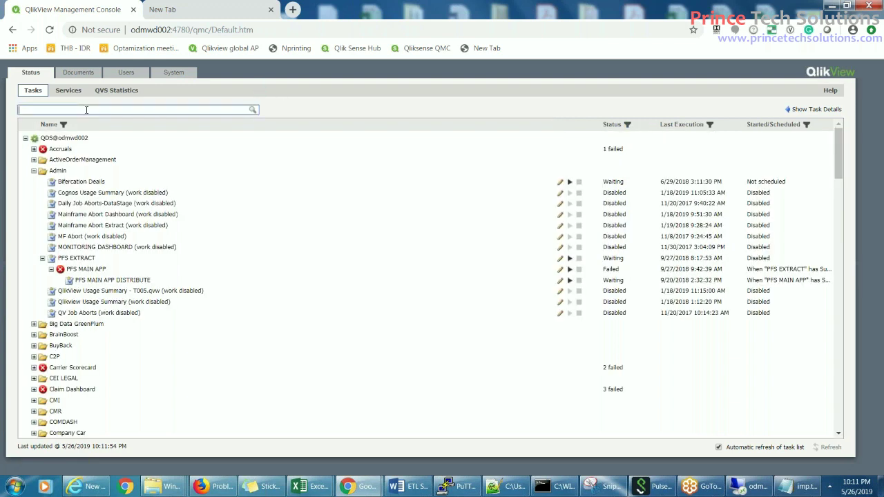
{"action": "type", "text": "Reload DRS Application"}
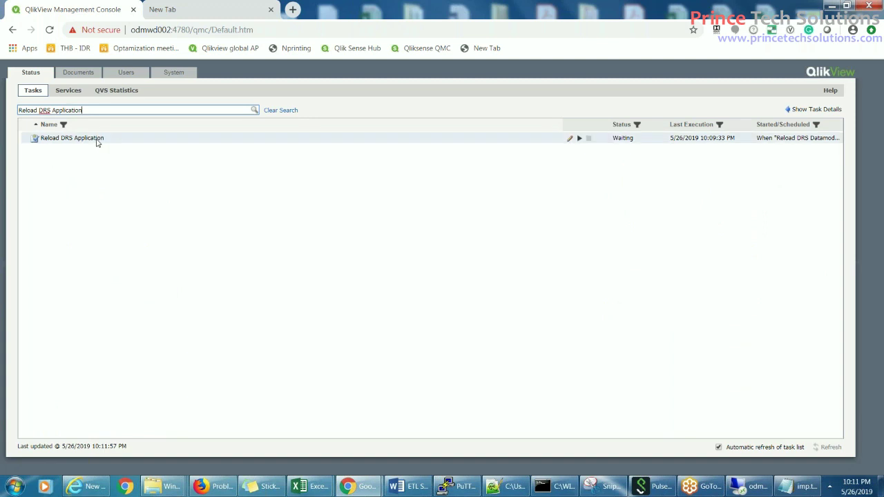
{"action": "left_click", "coordinate": [97, 141]}
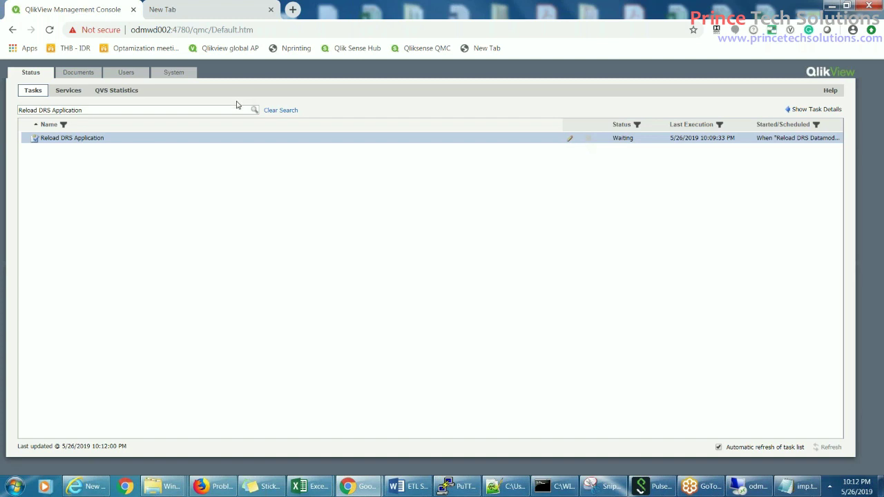
{"action": "left_click", "coordinate": [277, 111]}
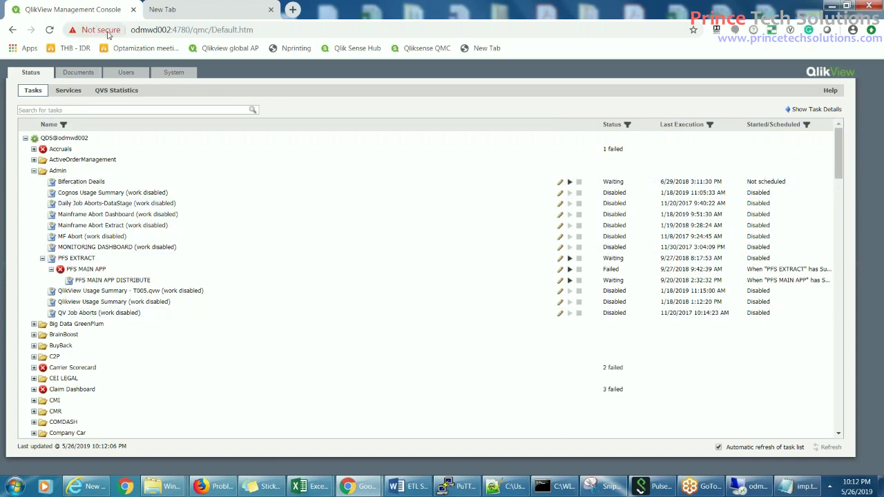
- Reload the console, filter tasks to Running status, and select Reload DRS Application
{"action": "left_click", "coordinate": [181, 29]}
{"action": "key", "text": "Return"}
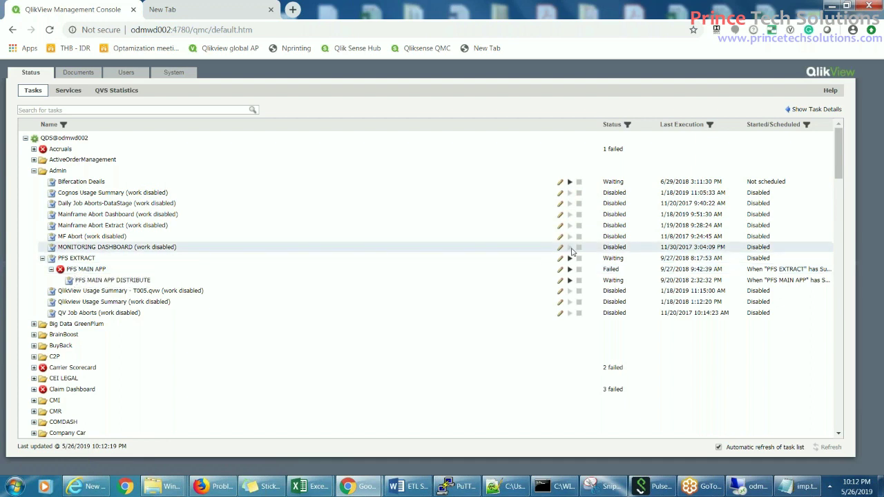
{"action": "left_click", "coordinate": [627, 124]}
{"action": "left_click", "coordinate": [604, 202]}
{"action": "left_click", "coordinate": [691, 257]}
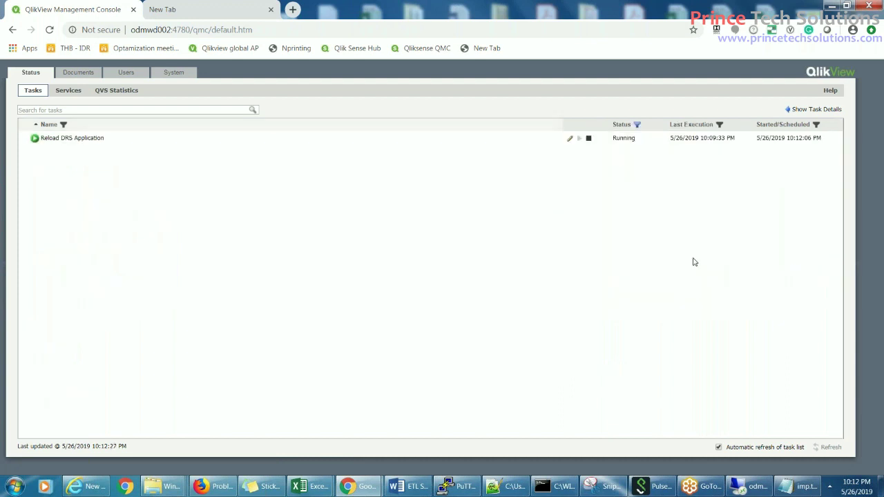
{"action": "left_click", "coordinate": [378, 143]}
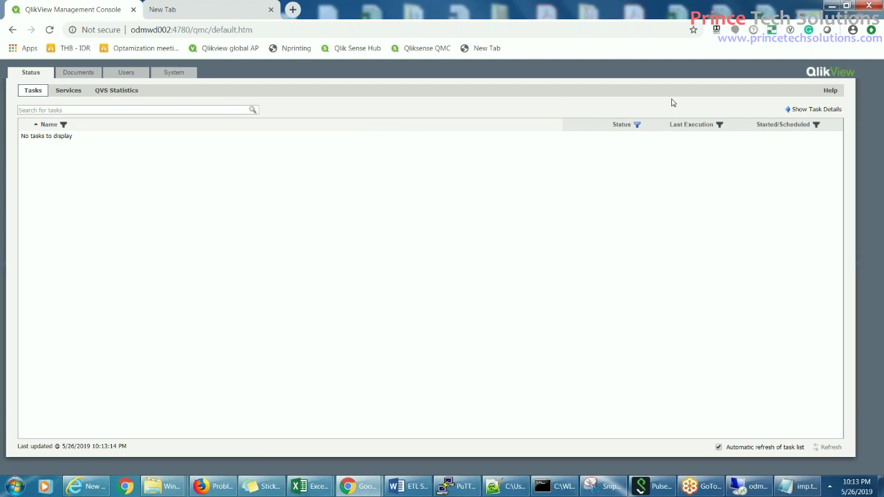
- Clear the Running status filter from the task list and switch to the blank new browser tab
{"action": "left_click", "coordinate": [636, 125]}
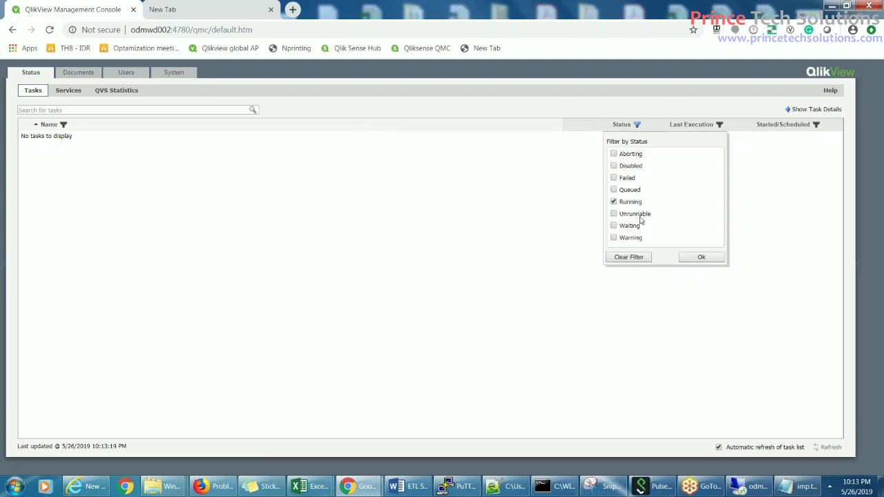
{"action": "left_click", "coordinate": [636, 260]}
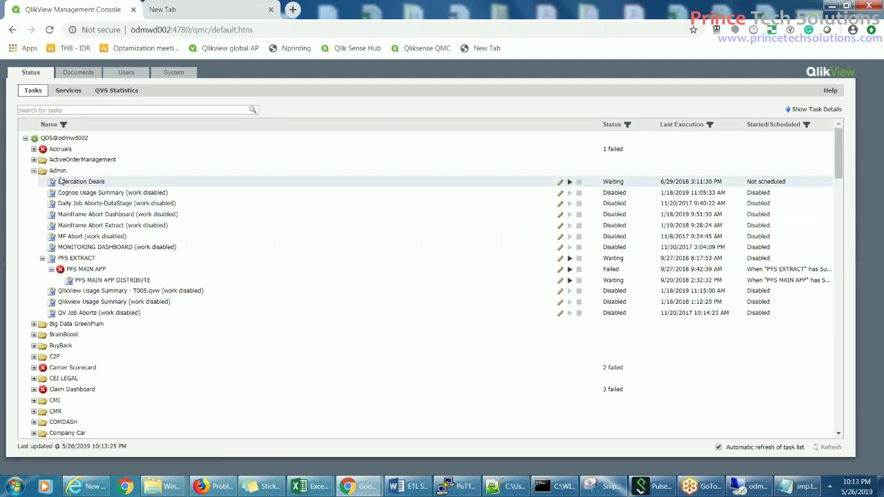
{"action": "left_click", "coordinate": [70, 109]}
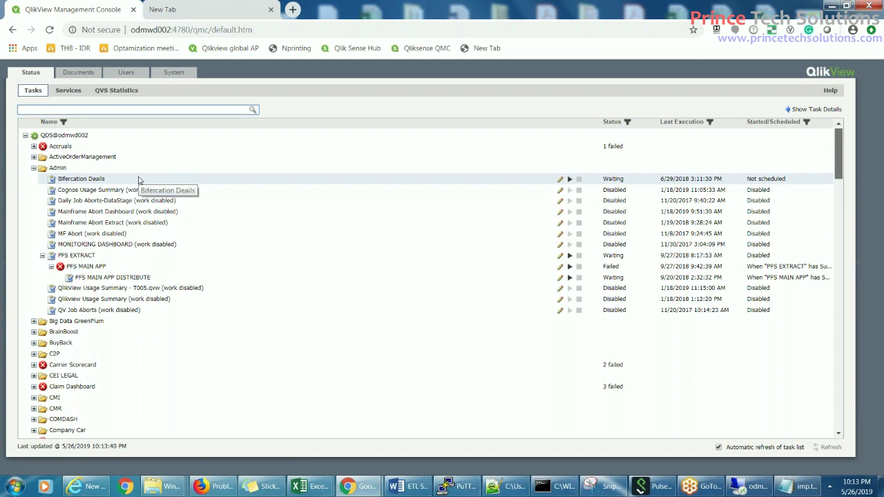
{"action": "left_click", "coordinate": [185, 11]}
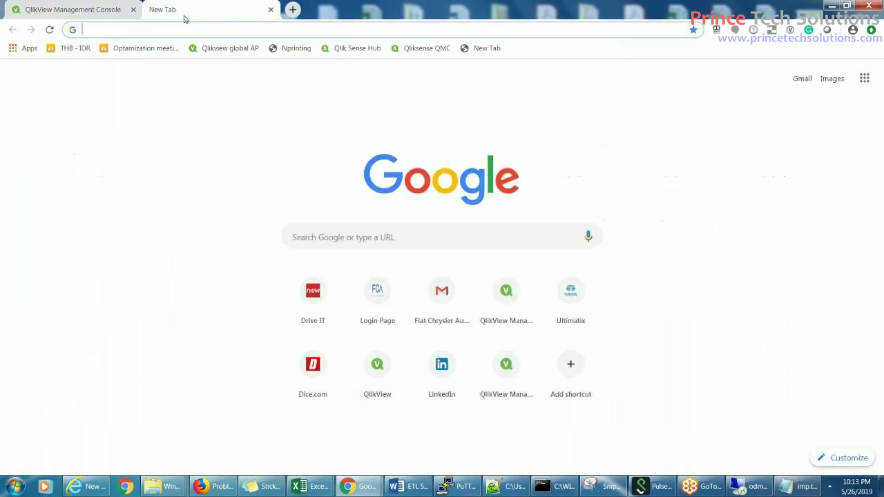
- Load the QlikView AccessPoint site, showing five DRS results for the 'drs' search
{"action": "type", "text": "q"}
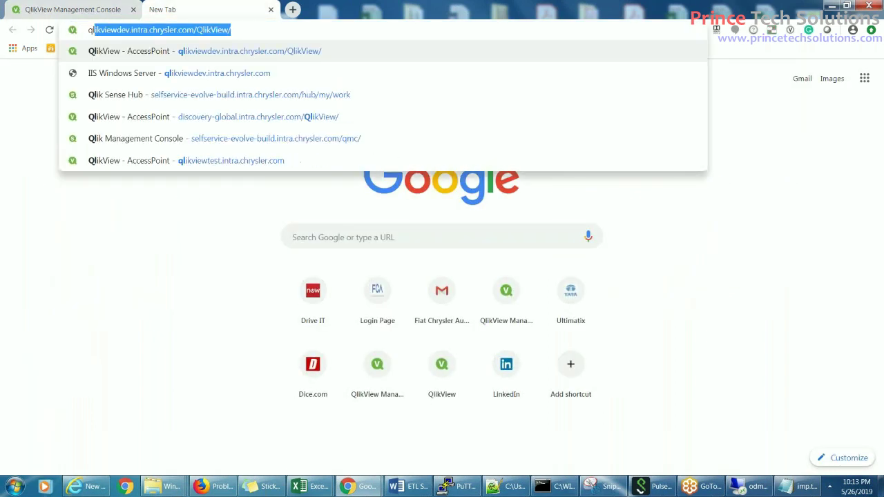
{"action": "key", "text": "Return"}
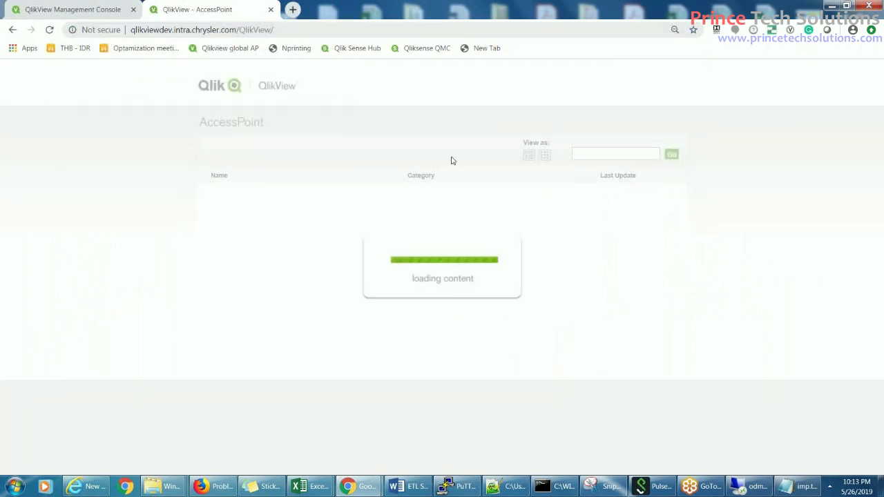
{"action": "left_click", "coordinate": [416, 28]}
{"action": "left_click", "coordinate": [416, 29]}
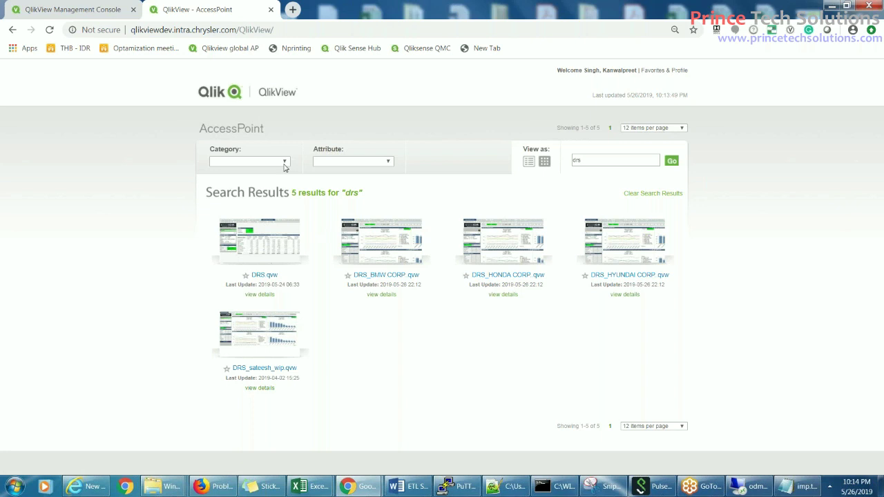
- Clear the 'drs' search and filter AccessPoint to the Admin (3) category, then return to the Management Console
{"action": "double_click", "coordinate": [627, 156]}
{"action": "left_click", "coordinate": [643, 195]}
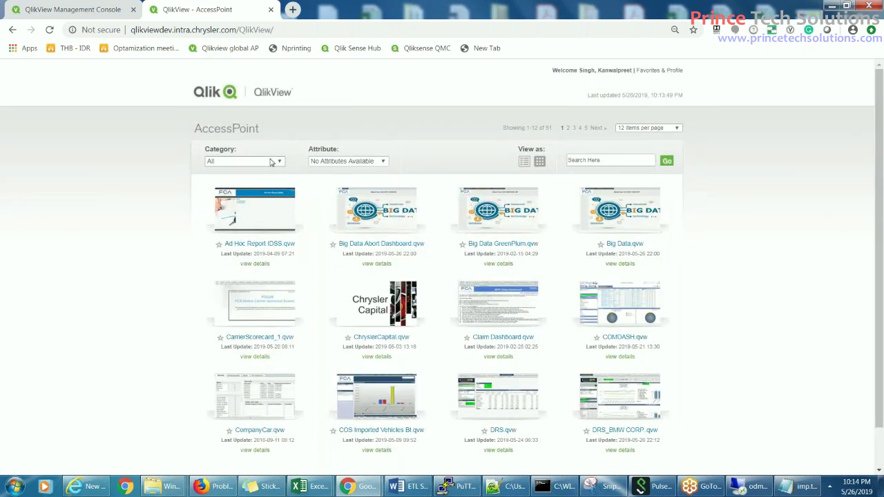
{"action": "left_click", "coordinate": [271, 161]}
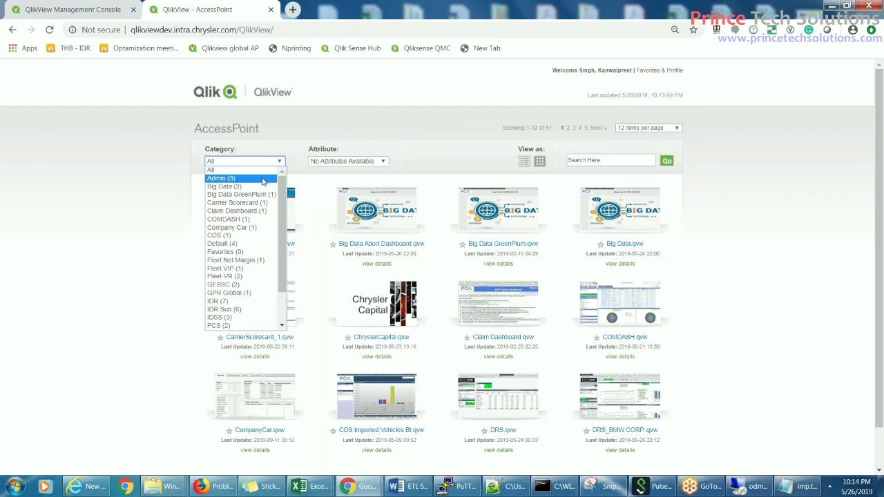
{"action": "left_click", "coordinate": [262, 180]}
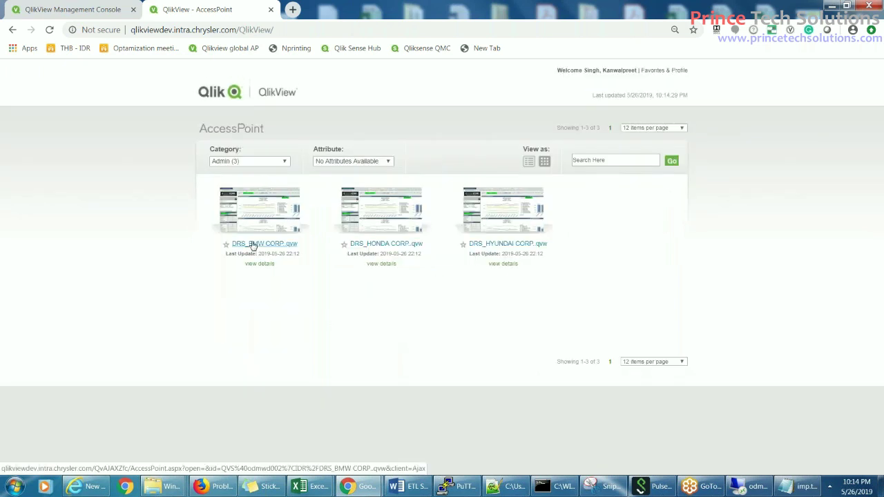
{"action": "left_click", "coordinate": [63, 14]}
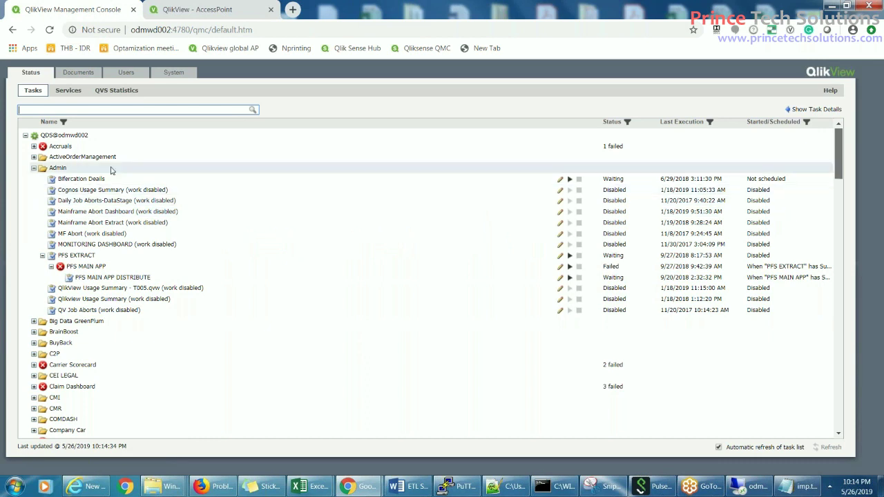
- Try opening DRS_BMW CORP.qvw in AccessPoint and dismiss the invalid-path error
{"action": "left_click", "coordinate": [186, 8]}
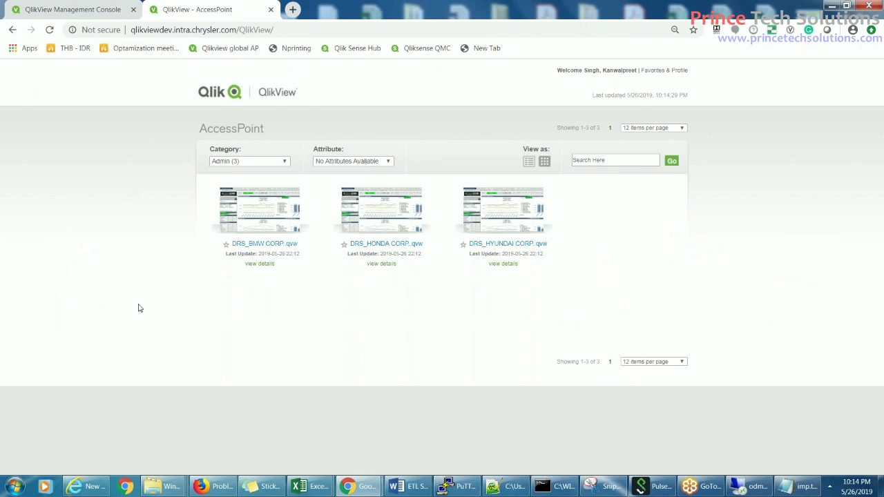
{"action": "left_click", "coordinate": [268, 218]}
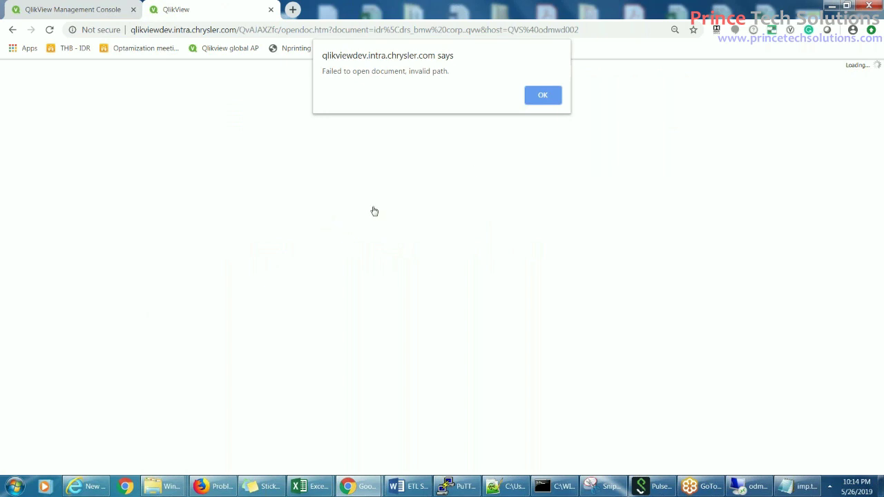
{"action": "left_click", "coordinate": [542, 95]}
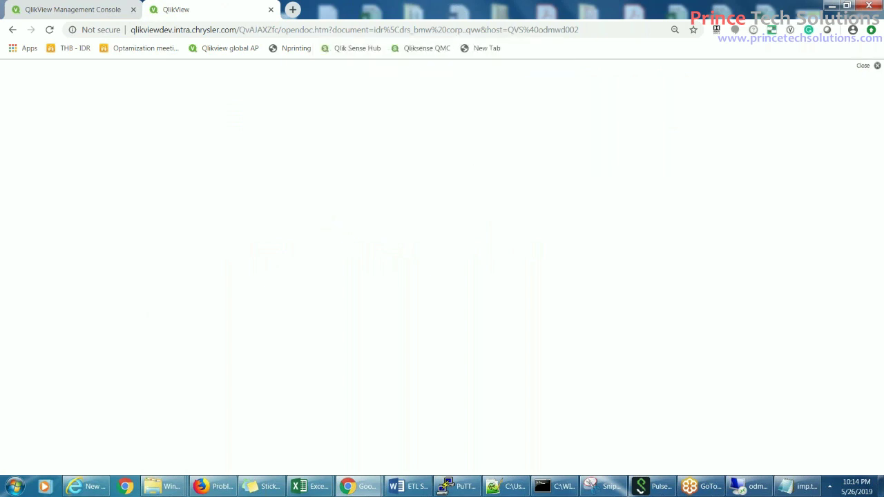